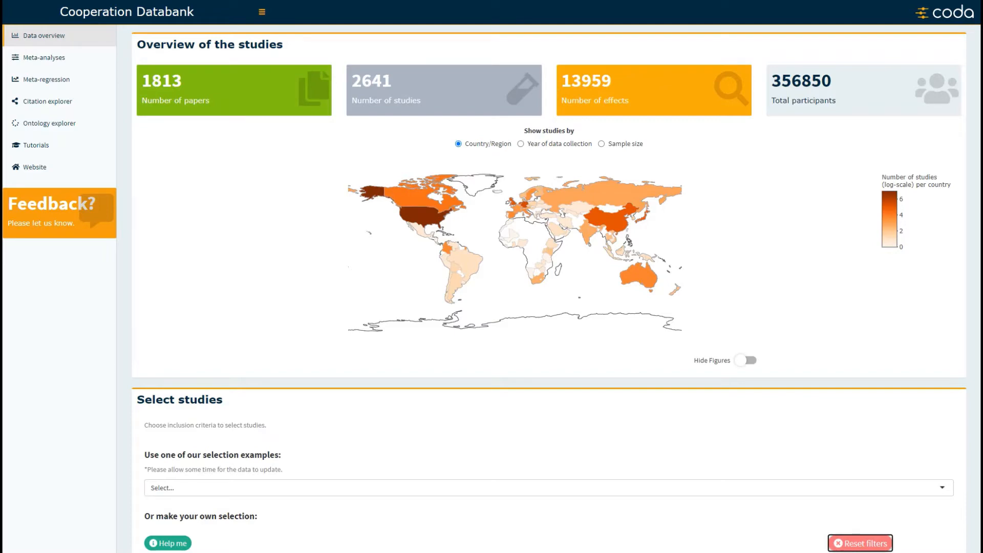
Step: Open the ontology explorer, zoom out to the full bubble chart, and zoom into the Institutional Choice bubble to view its subclasses
scroll(609, 436, down, 5)
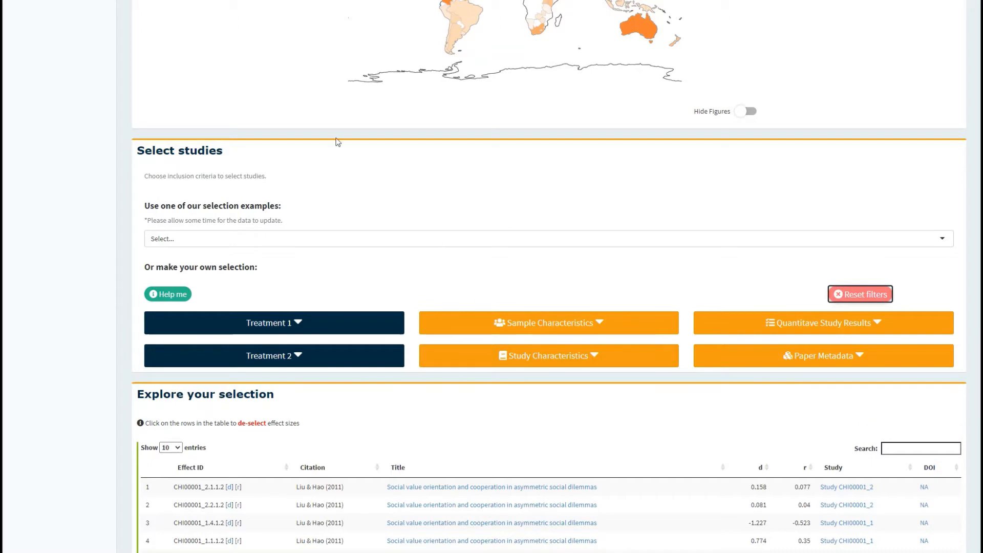
scroll(205, 105, up, 5)
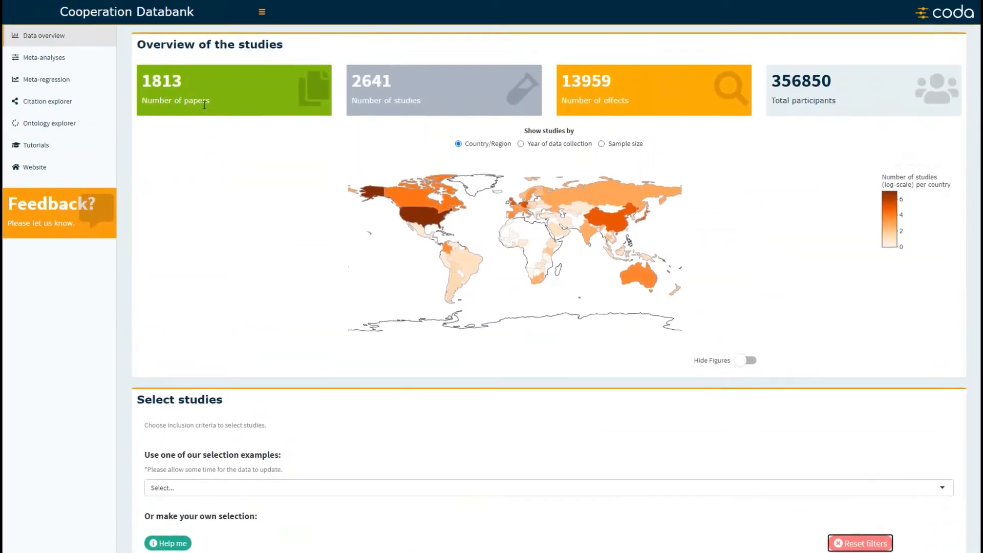
click(64, 126)
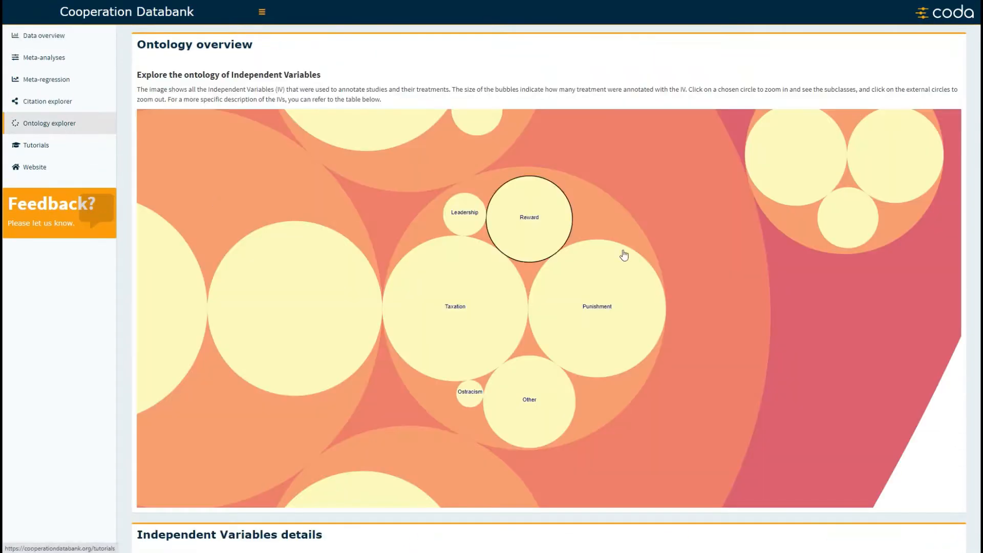
click(858, 384)
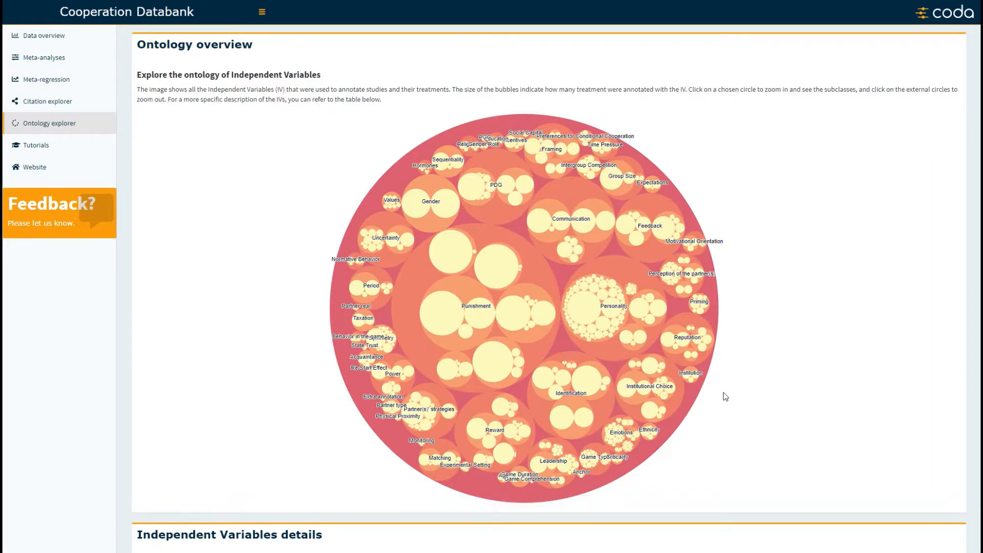
click(676, 406)
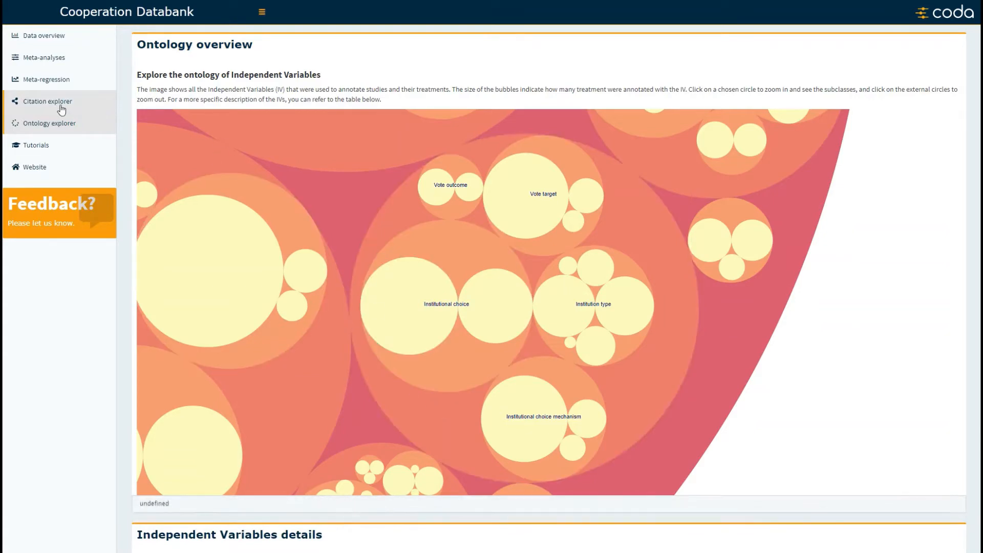
Step: Return to the data overview and set Treatment 1's generic independent variable to Institutional Choice
click(56, 62)
click(64, 41)
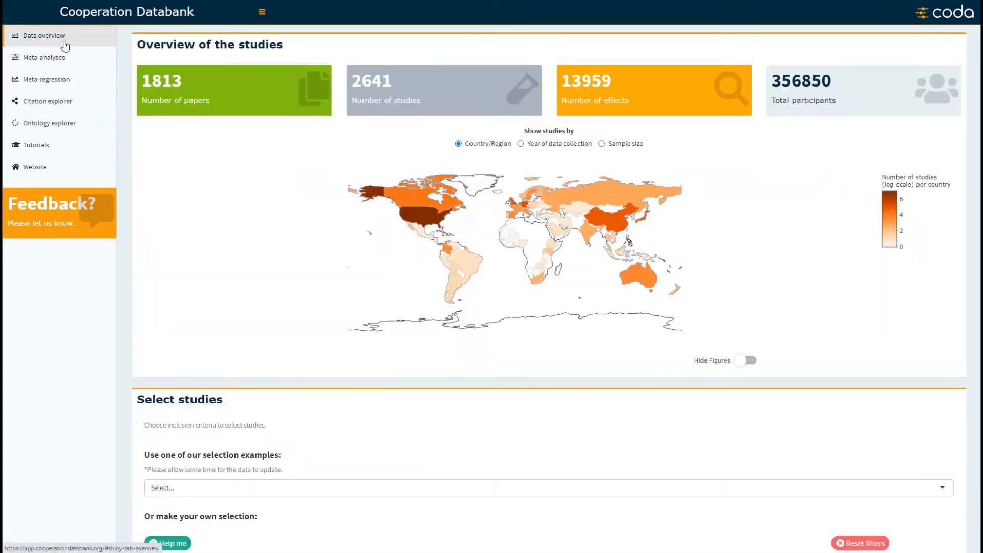
scroll(323, 280, down, 4)
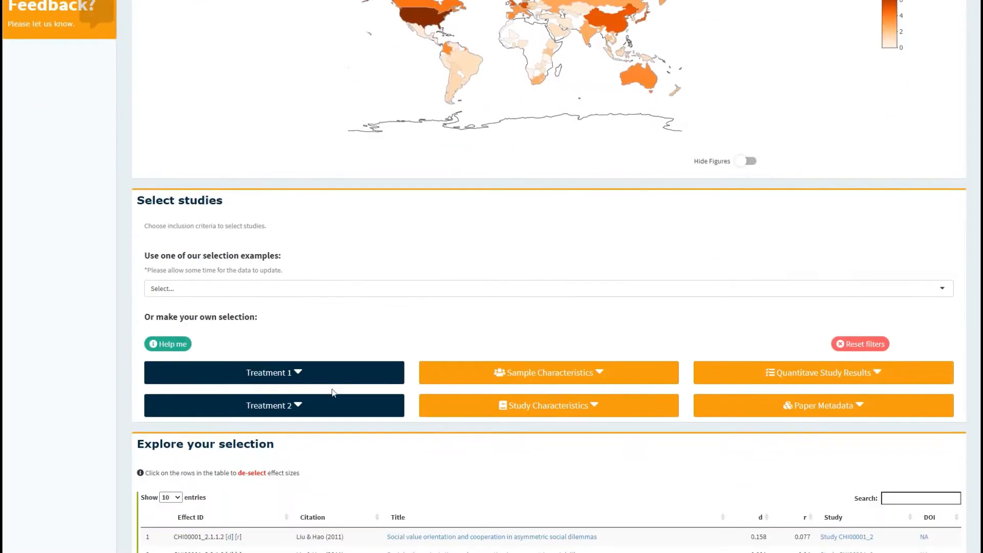
click(339, 373)
scroll(287, 327, down, 2)
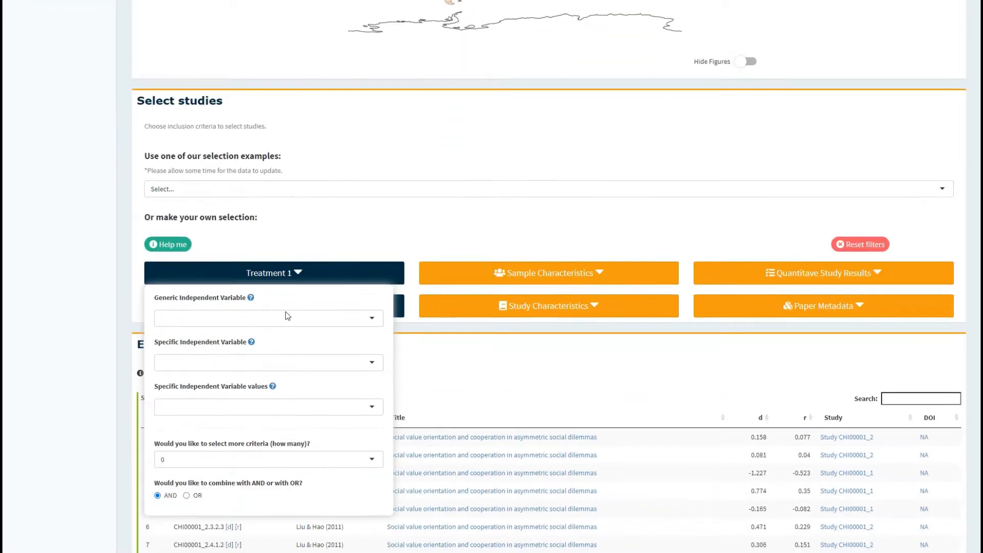
click(281, 318)
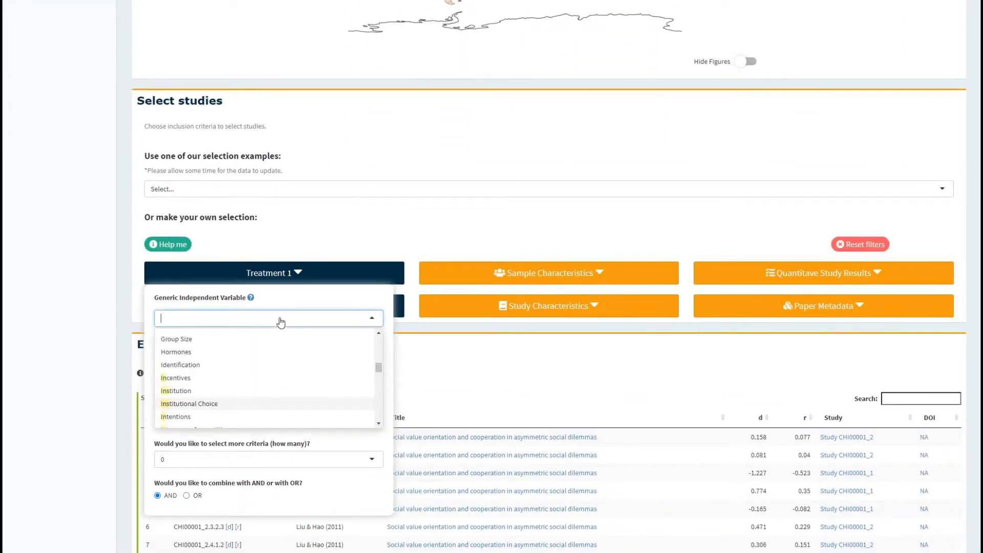
text(in)
click(274, 336)
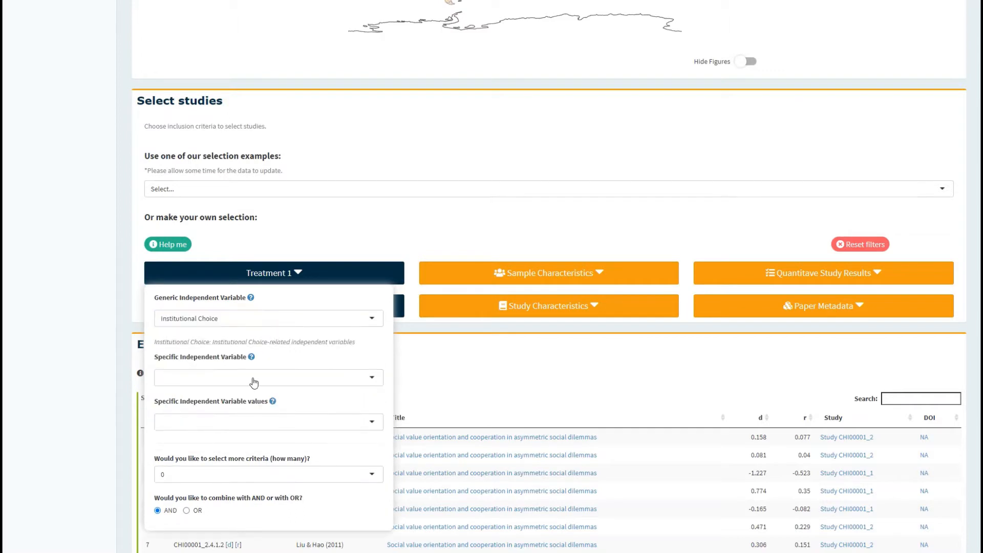
Step: Set Treatment 1's specific independent variable to Institutional choice with the value Endogenous
click(236, 384)
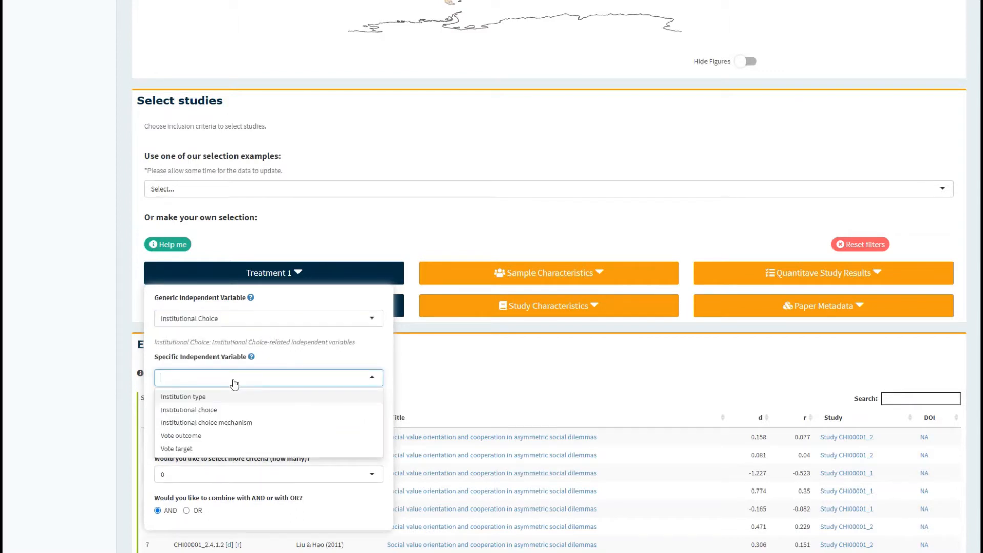
text(in)
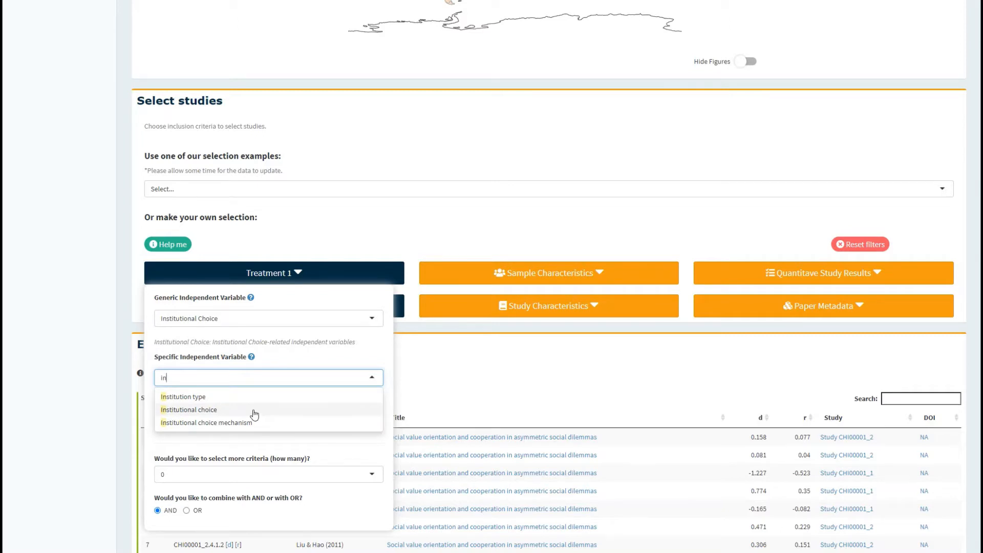
click(254, 410)
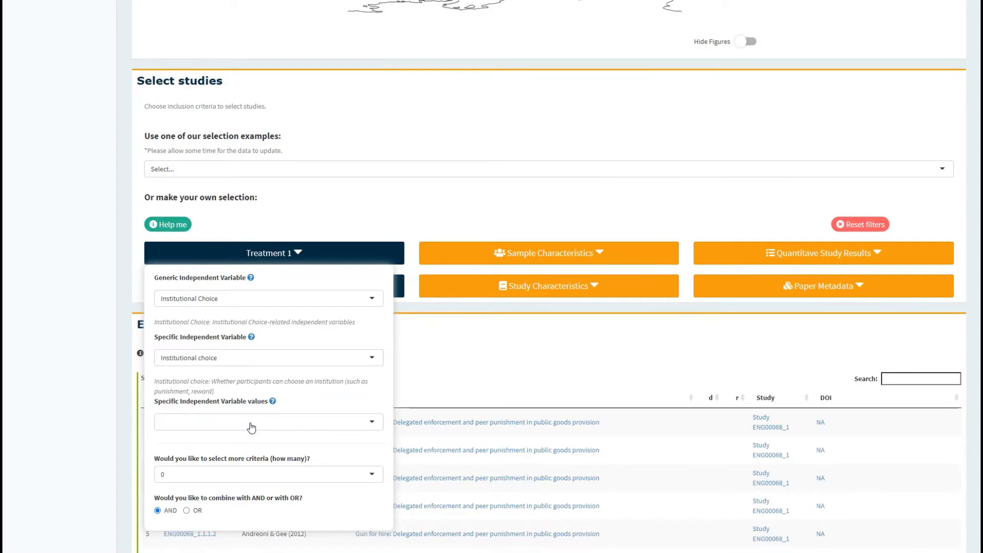
click(372, 425)
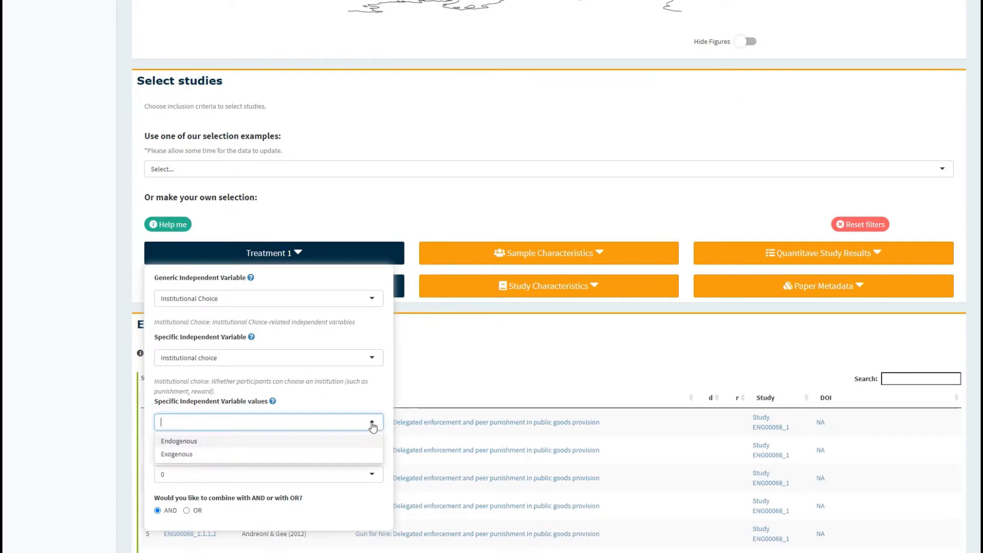
click(315, 442)
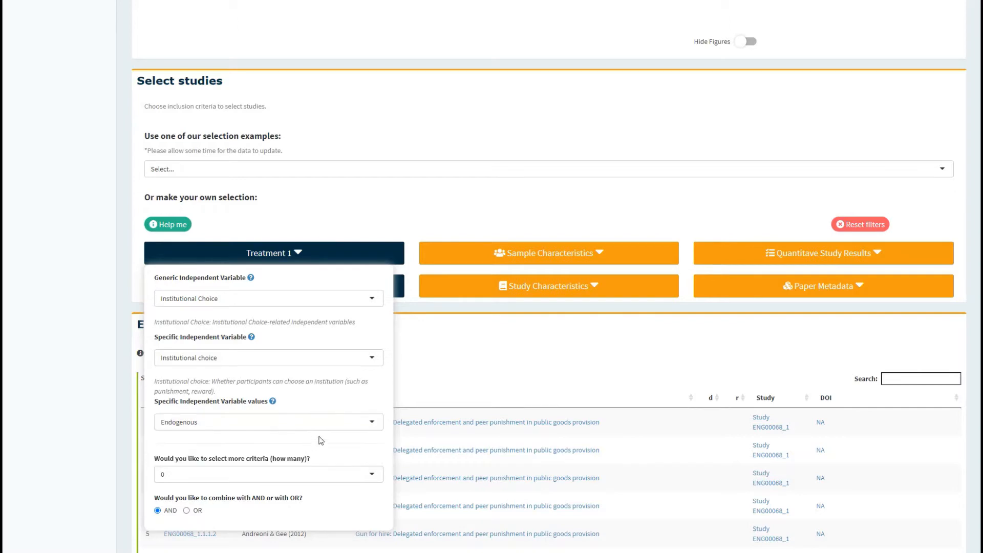
click(449, 378)
Step: Set Treatment 2's generic independent variable to Institutional Choice and its specific independent variable to Institutional choice
click(308, 289)
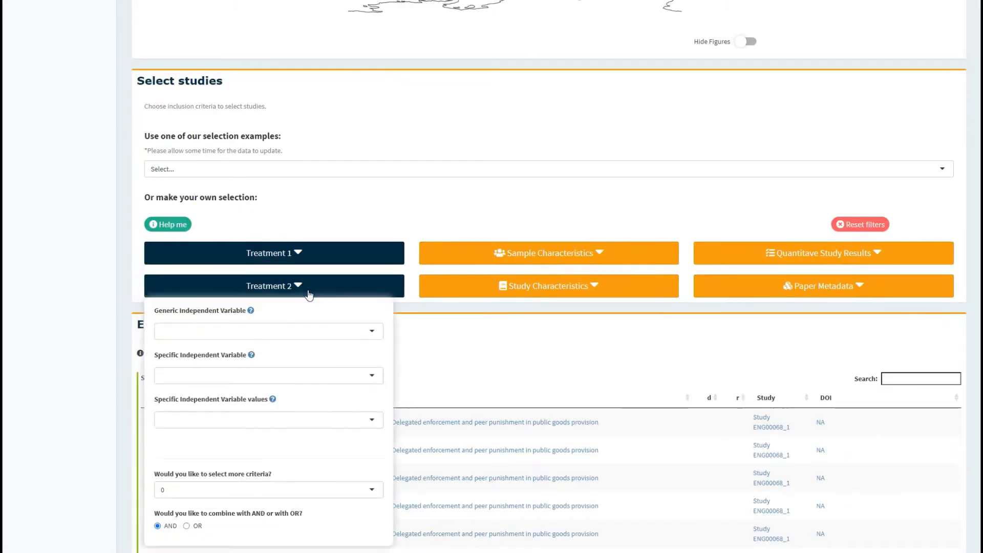
click(247, 330)
text(in)
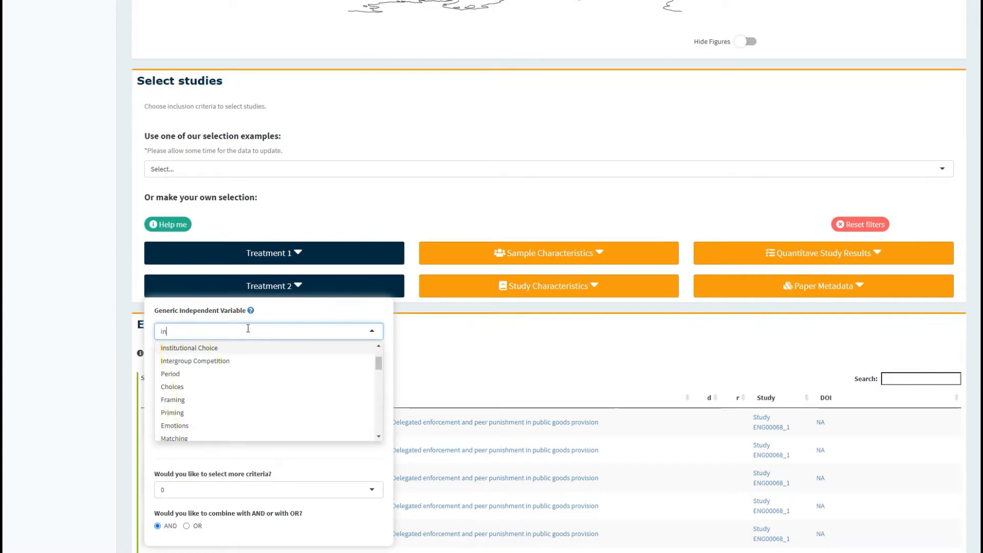
click(249, 349)
click(247, 391)
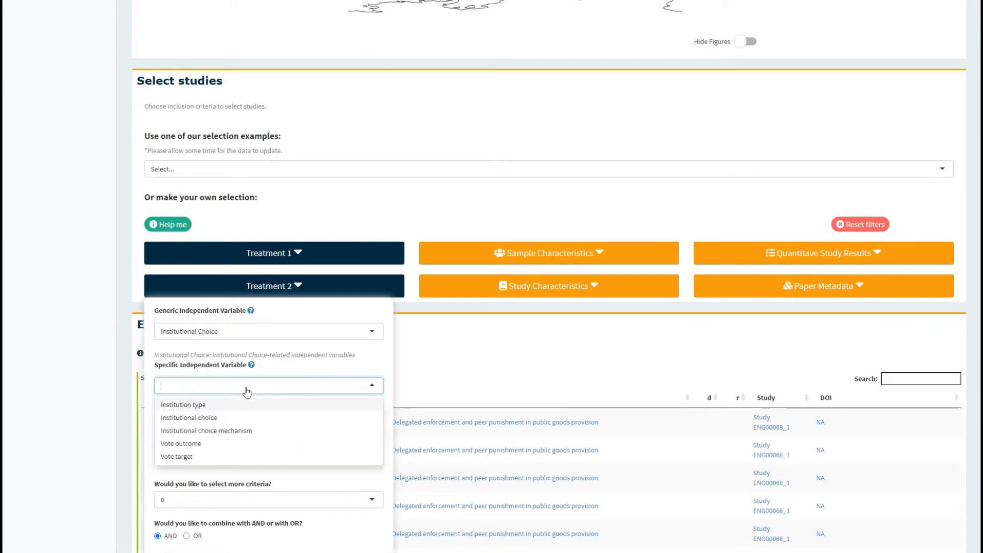
text(in)
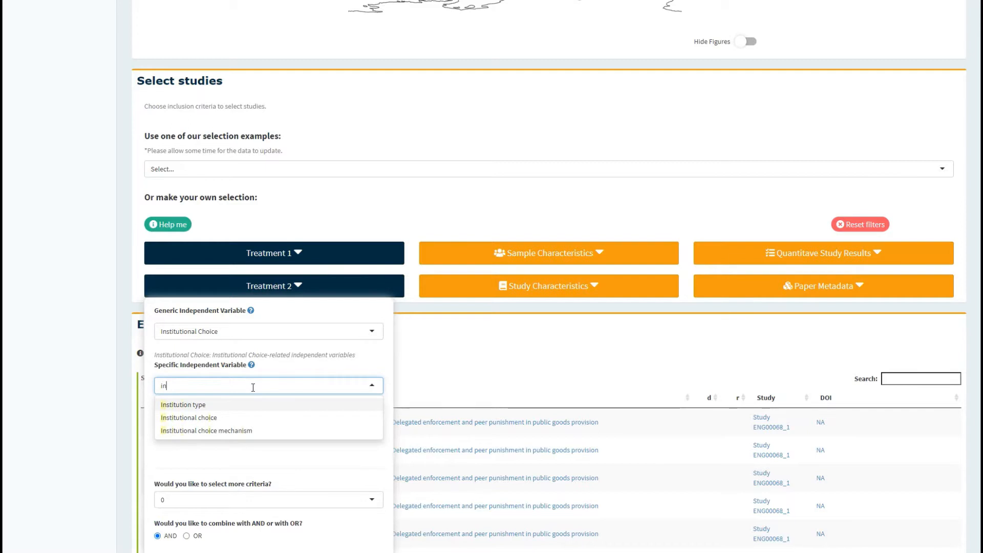
click(244, 417)
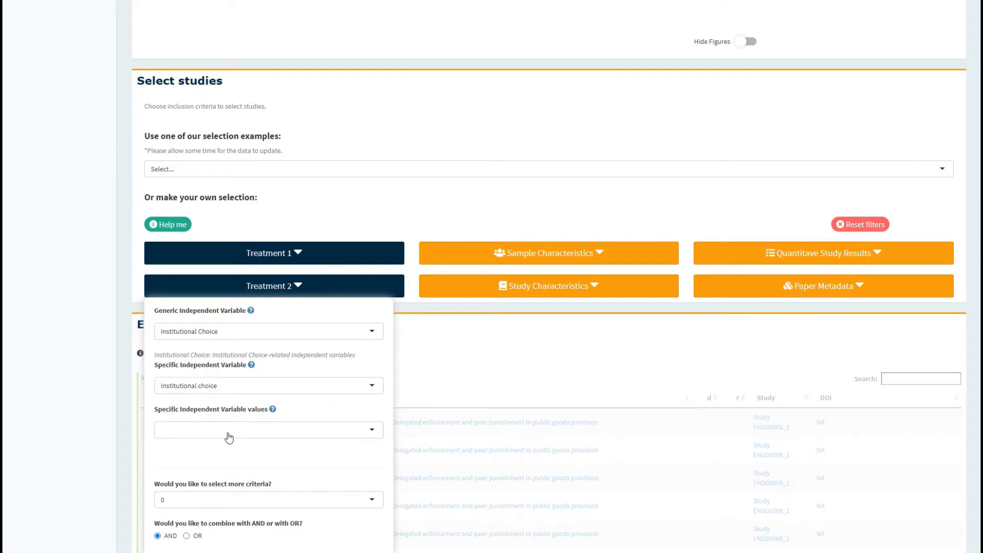
Step: Choose Exogenous as Treatment 2's specific independent variable value and close the treatment criteria
click(229, 438)
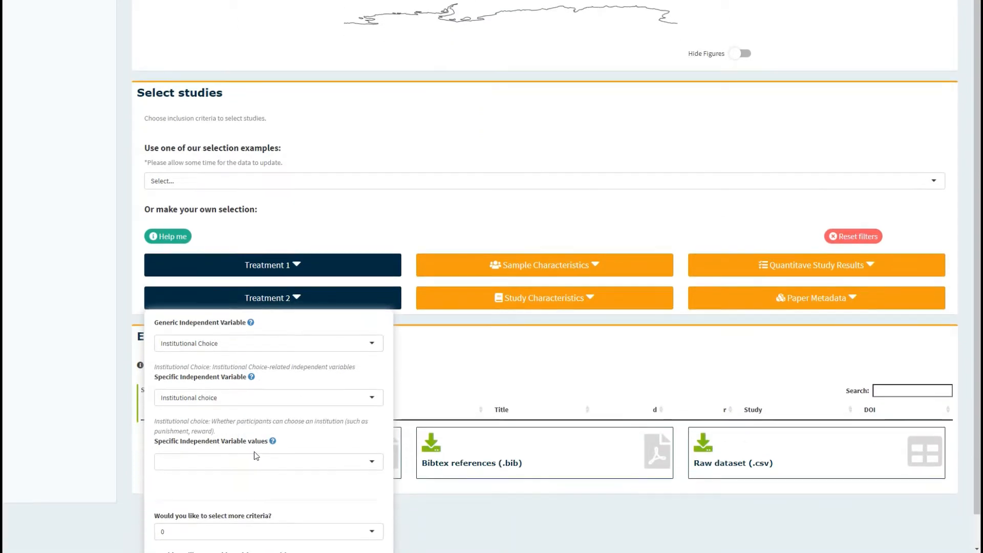
click(248, 463)
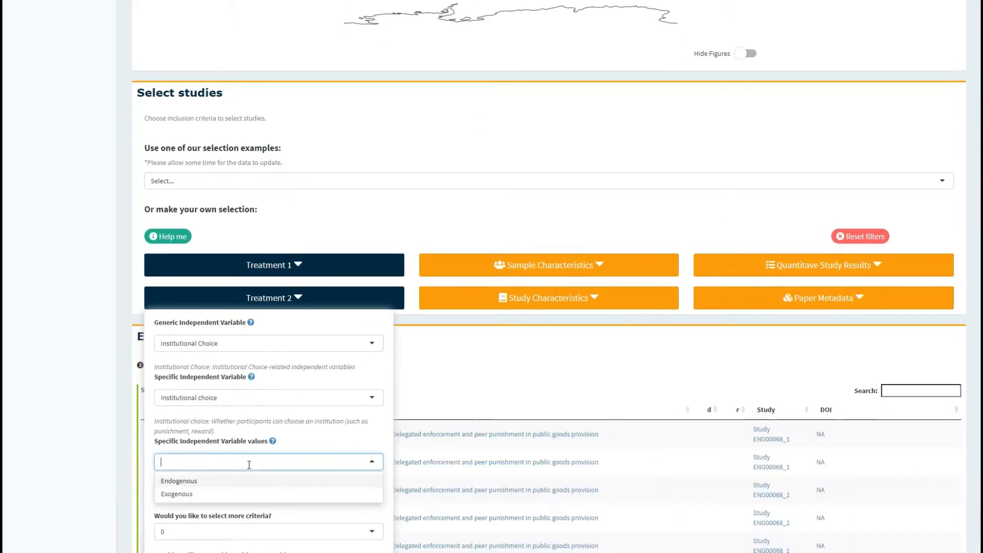
click(237, 495)
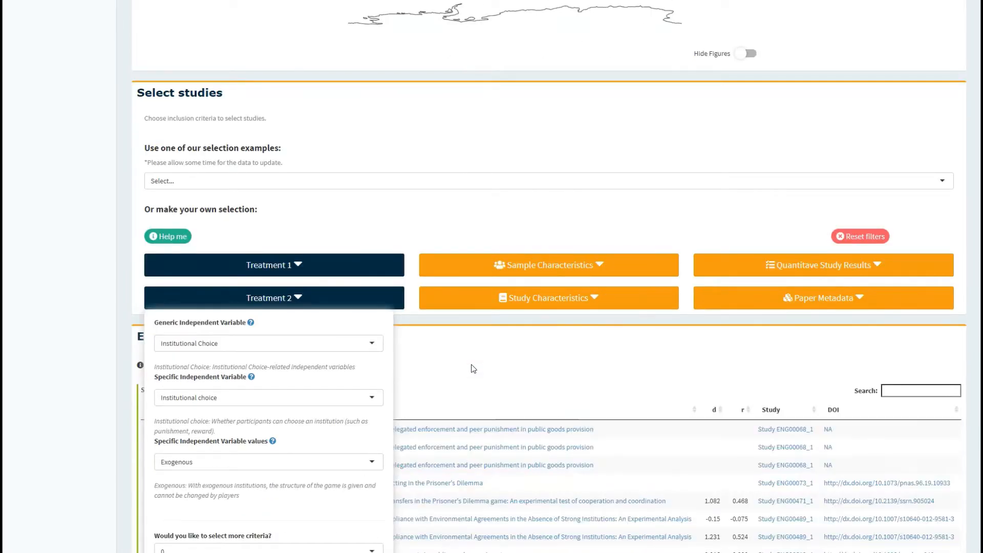
click(474, 369)
Step: Open the meta-analysis of the selected studies and add Study as a multilevel cluster
scroll(509, 336, up, 6)
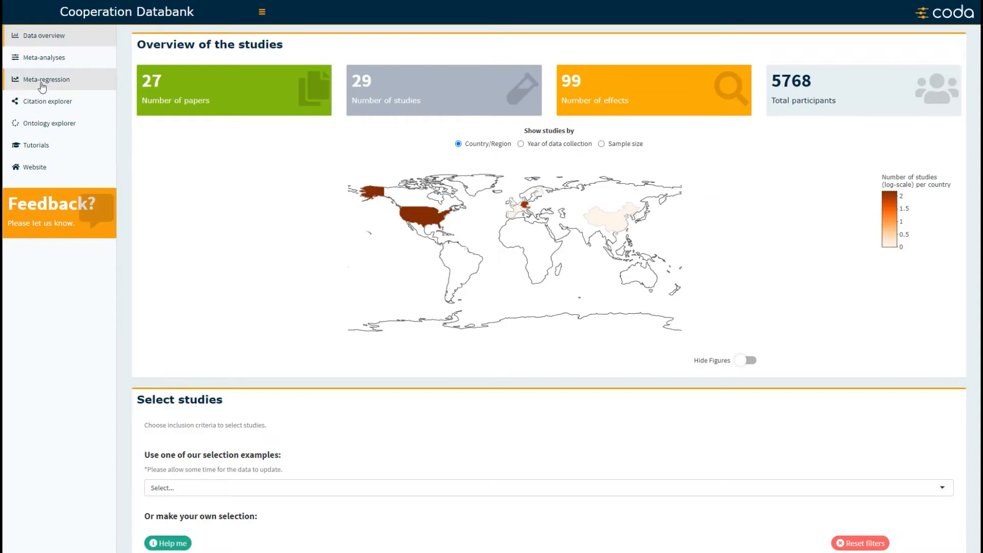
click(55, 63)
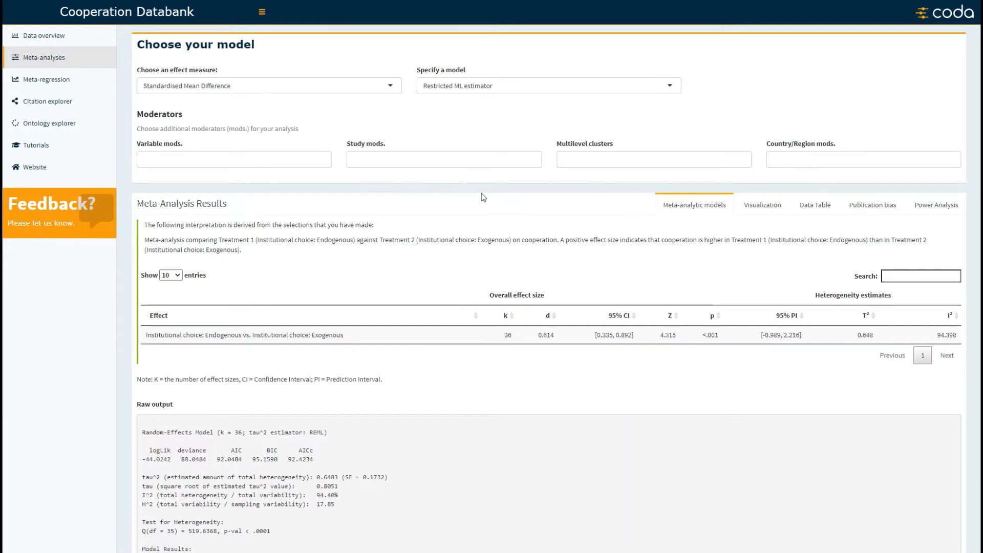
click(588, 160)
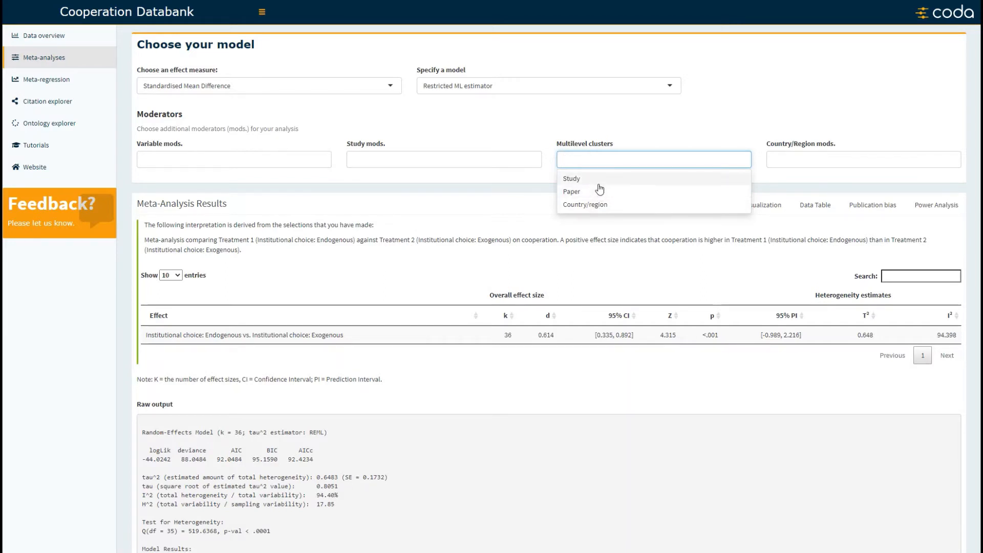
click(599, 179)
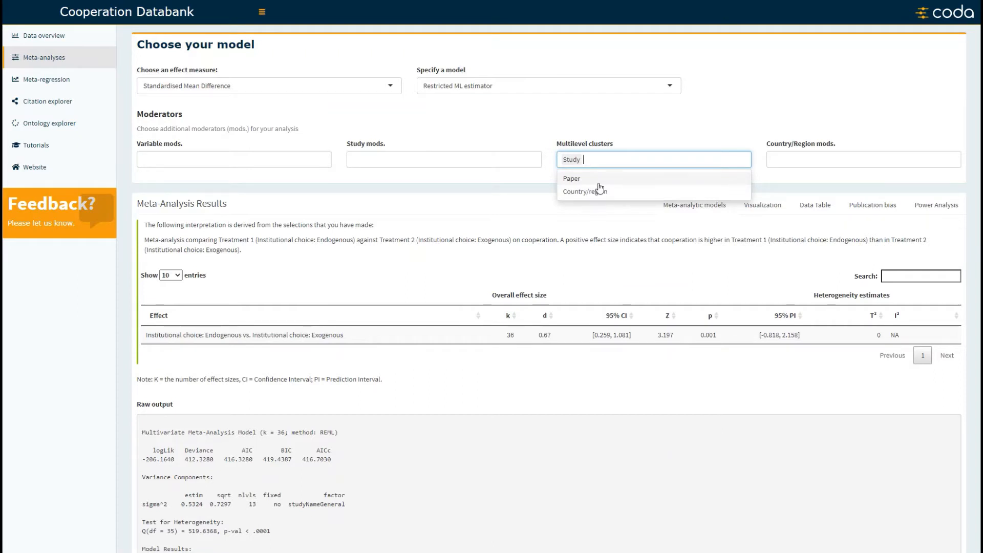
Step: Add Paper as a second multilevel cluster and review the model's raw output
scroll(473, 487, down, 3)
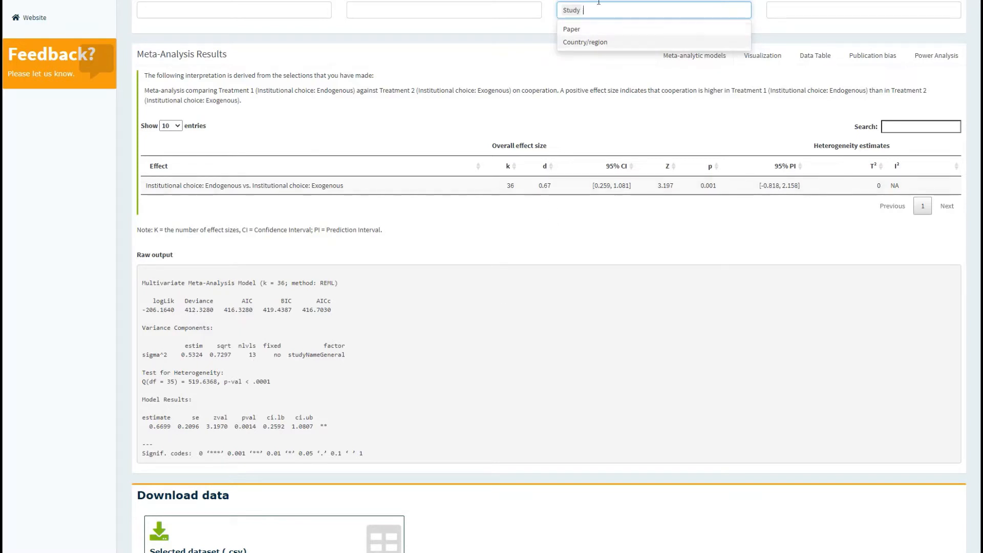
click(588, 34)
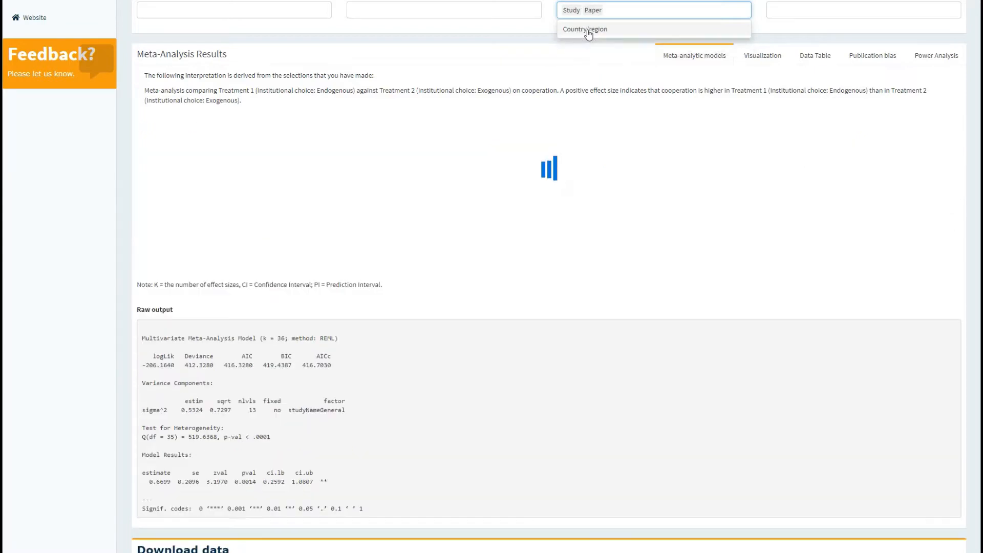
scroll(635, 103, up, 2)
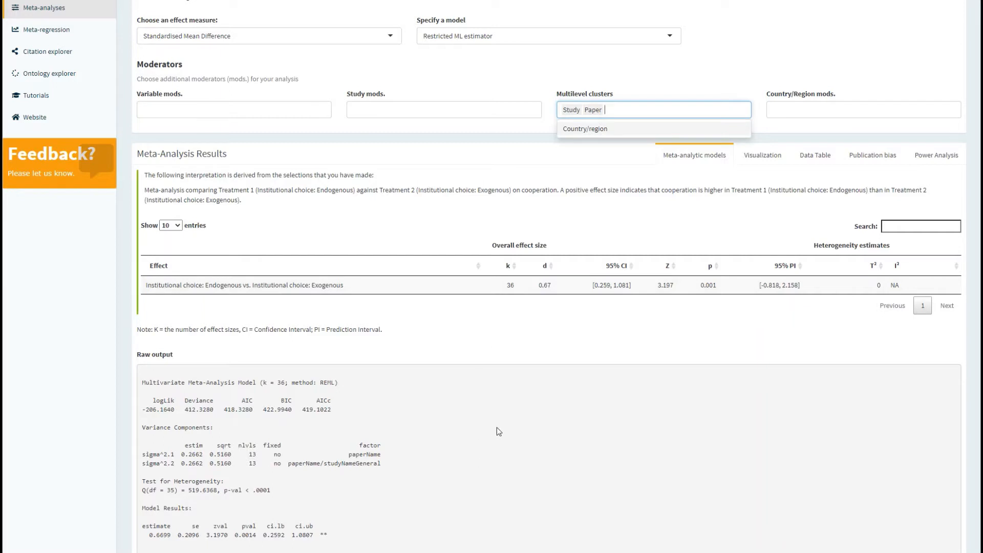
scroll(512, 427, down, 1)
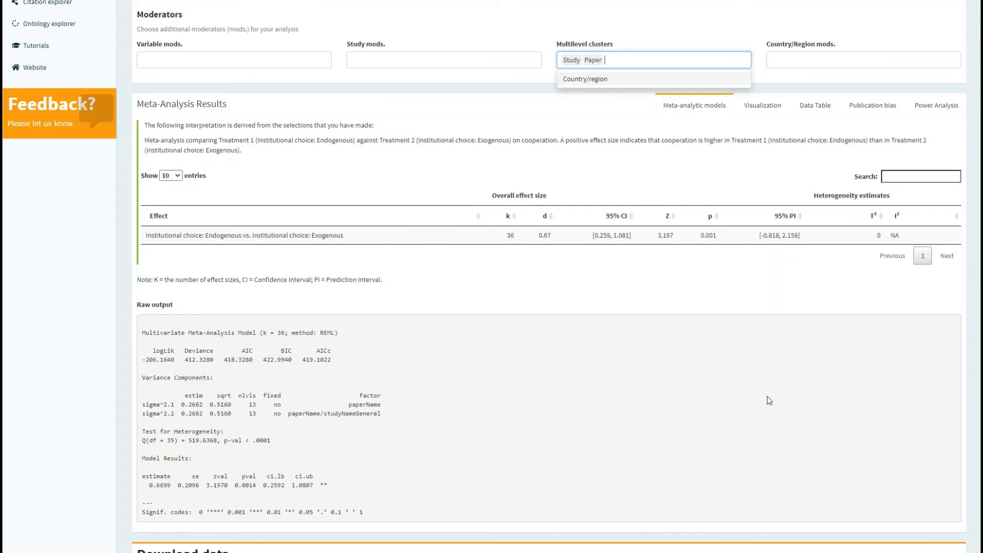
Step: Add Country/region as a third multilevel cluster and highlight the country factor's number of levels in the raw output
click(611, 82)
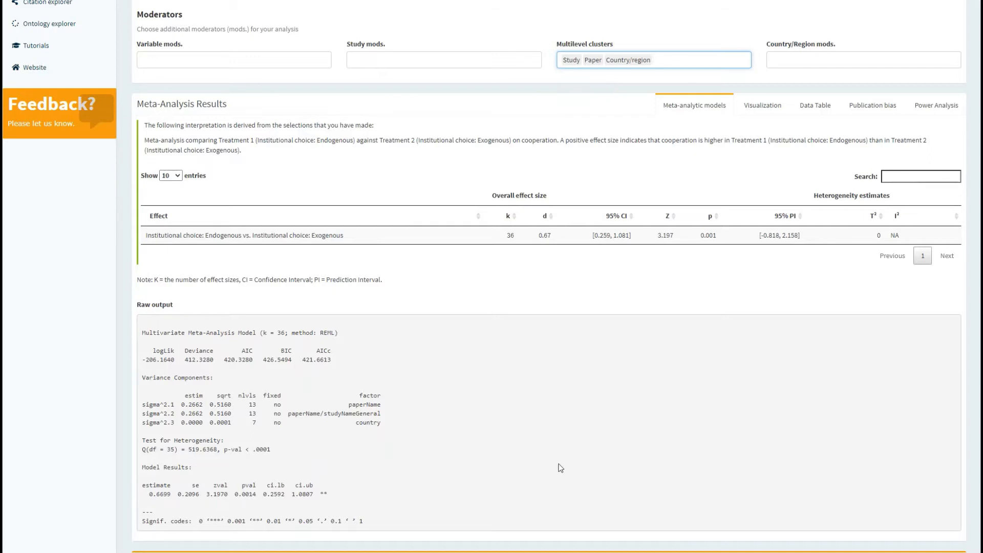
scroll(560, 465, down, 1)
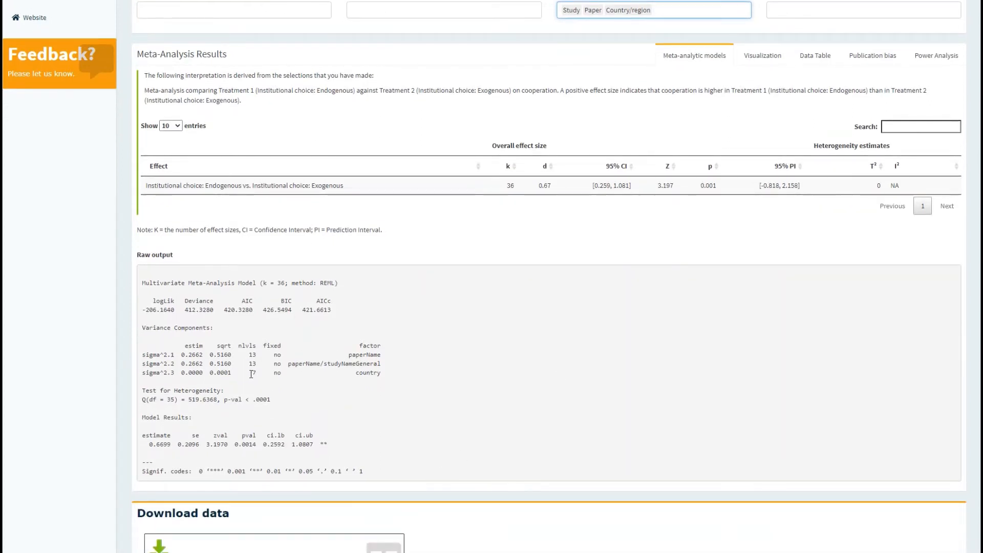
double_click(255, 373)
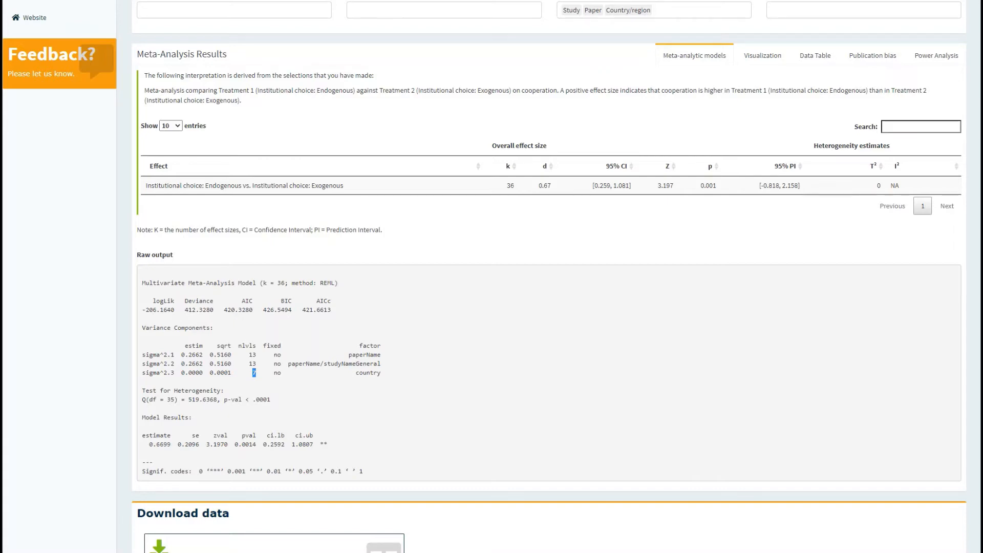
scroll(559, 329, up, 3)
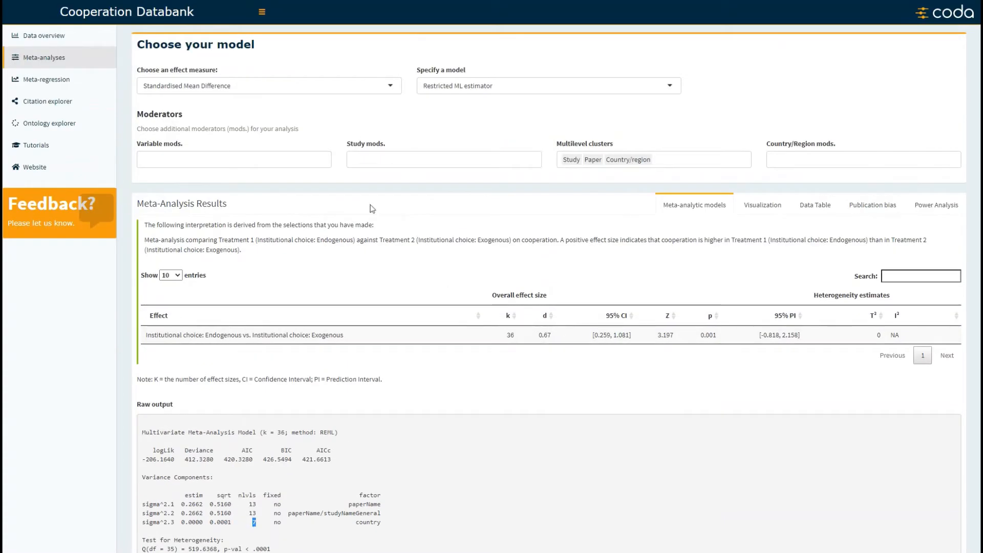
Step: Examine the moderators available at the variable, study and country/region levels, looking through the country/region list as far as Life expectancy
click(205, 161)
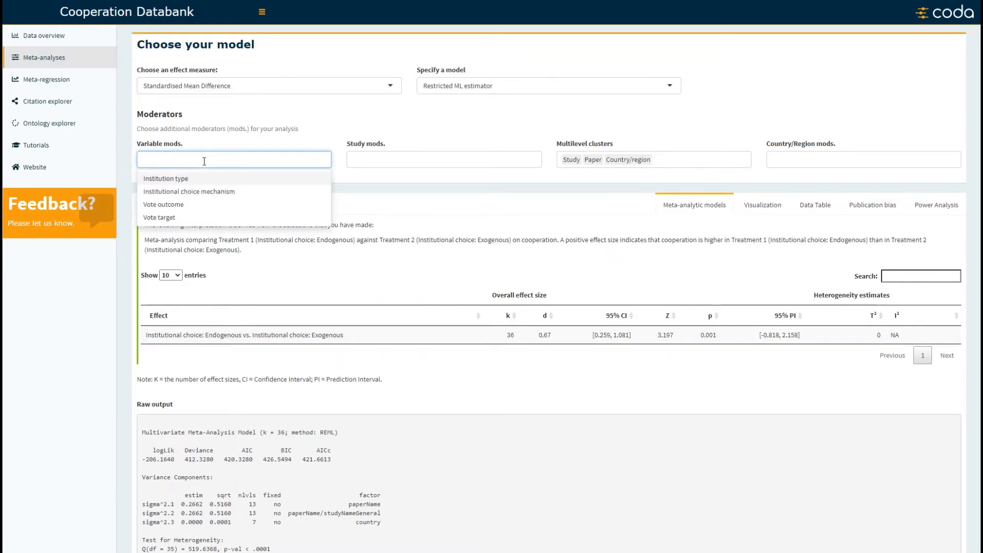
click(365, 160)
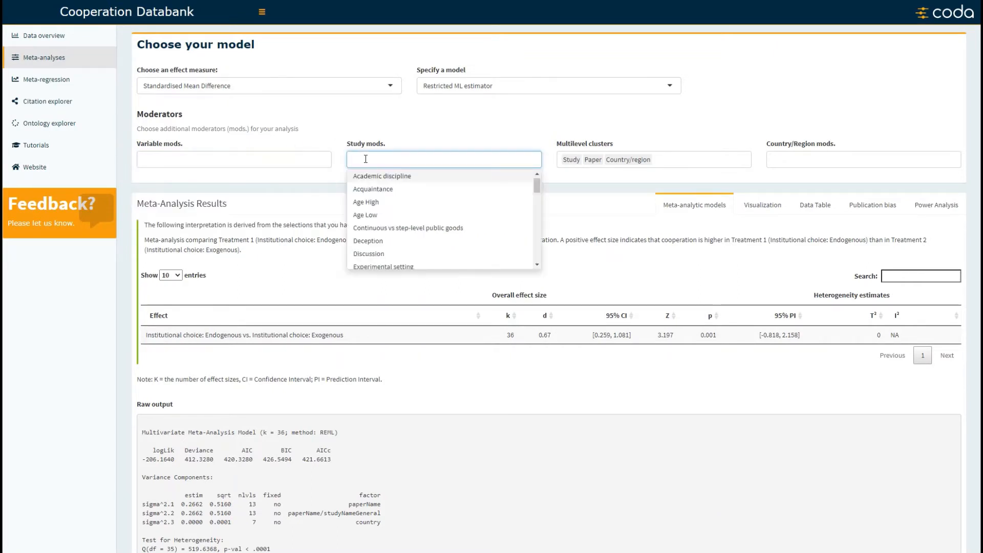
click(784, 158)
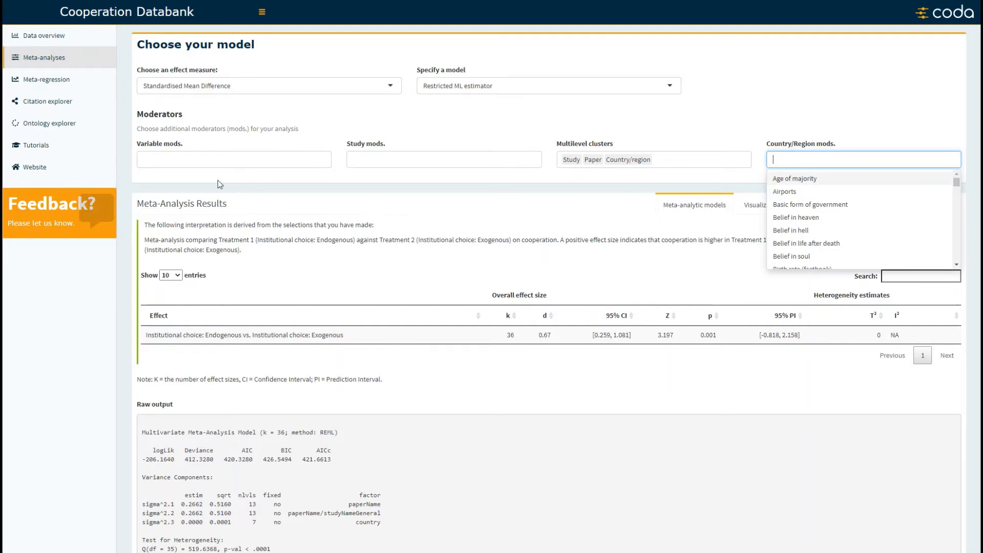
click(213, 156)
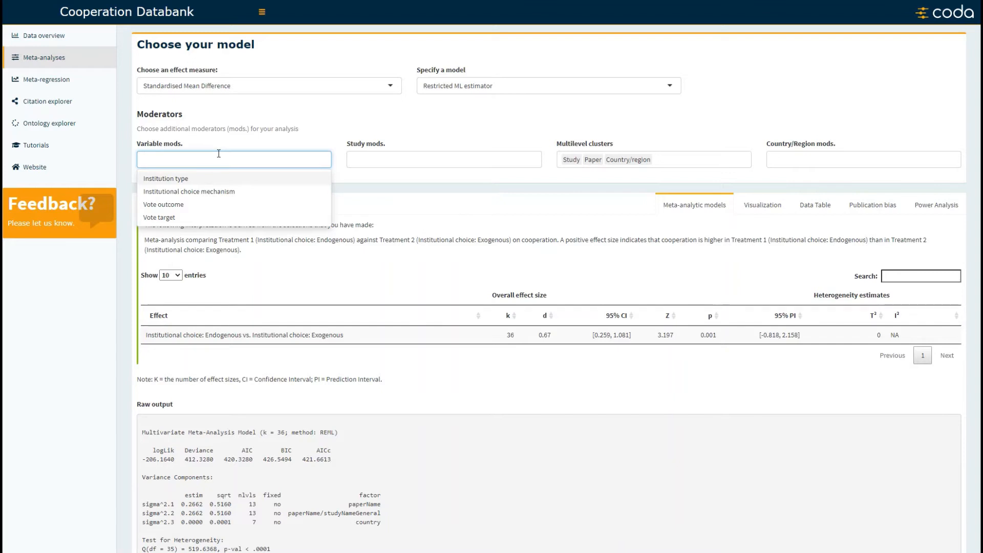
click(394, 157)
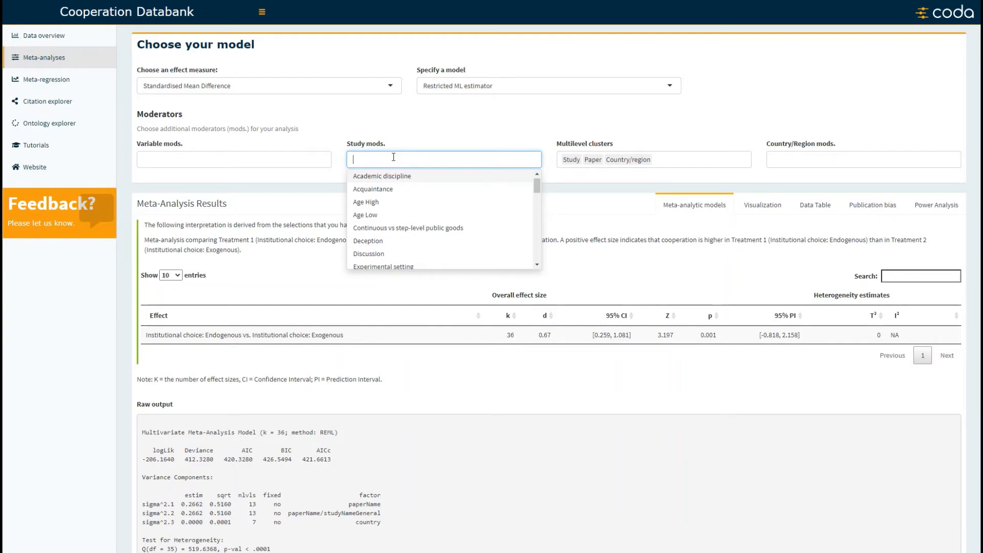
click(787, 158)
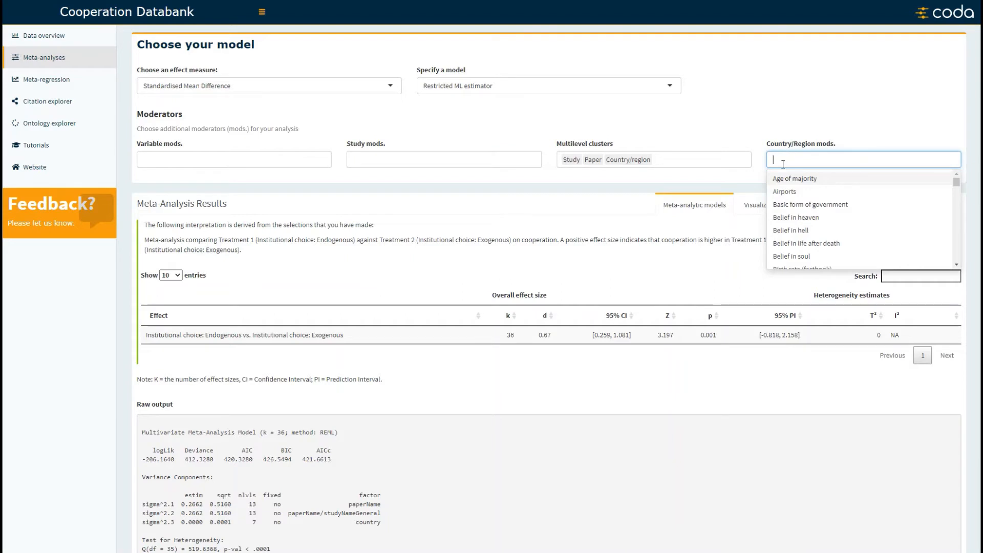
scroll(786, 191, down, 5)
scroll(787, 191, down, 3)
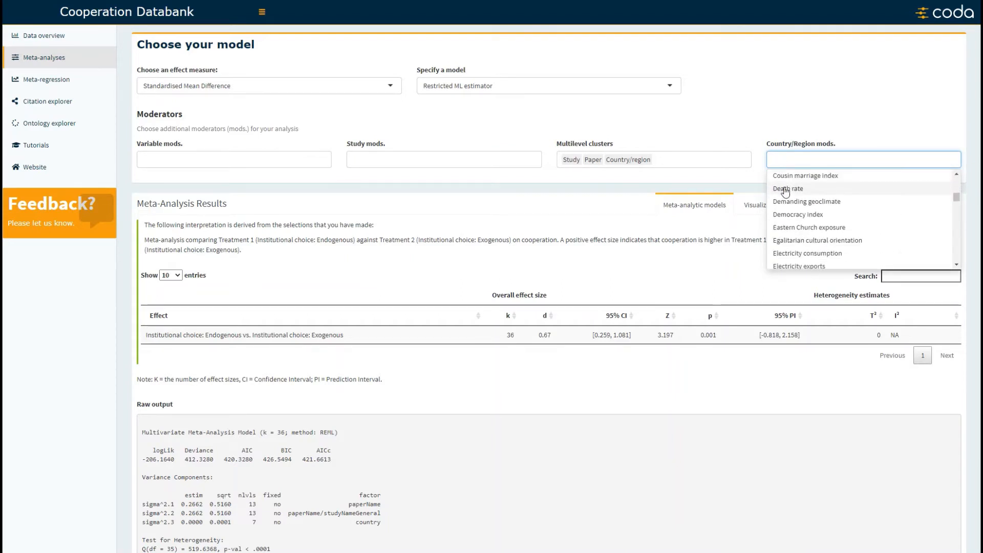
scroll(786, 191, down, 5)
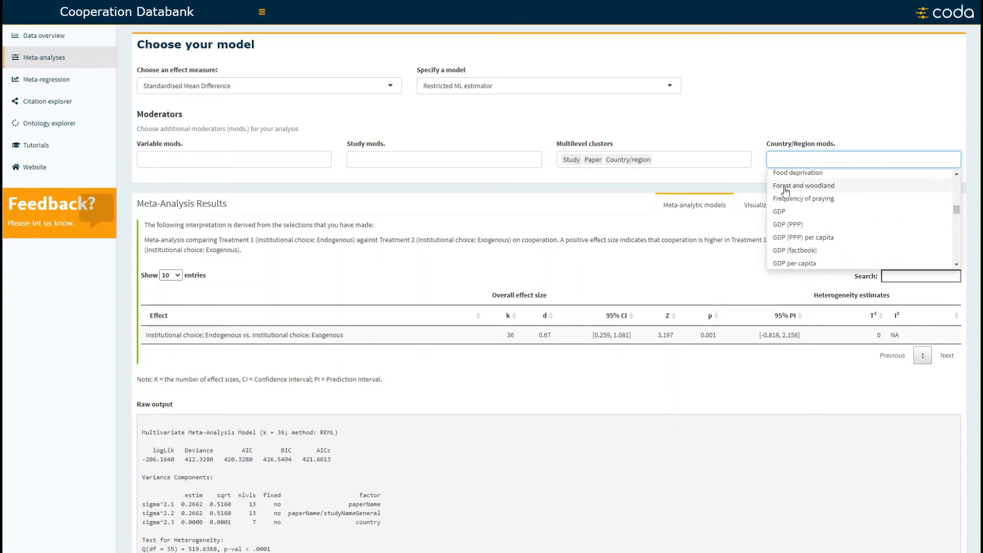
scroll(786, 191, down, 3)
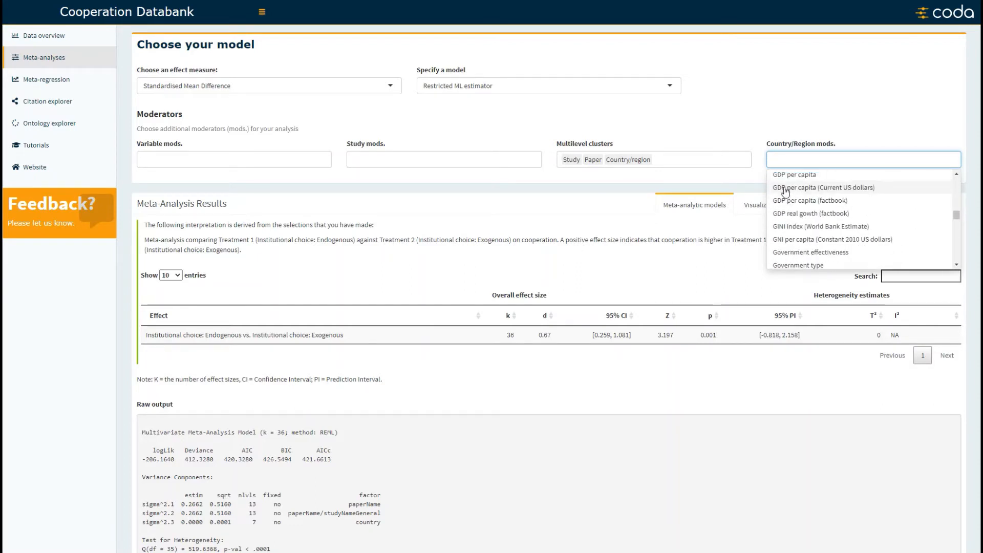
scroll(786, 191, down, 3)
scroll(786, 191, down, 3)
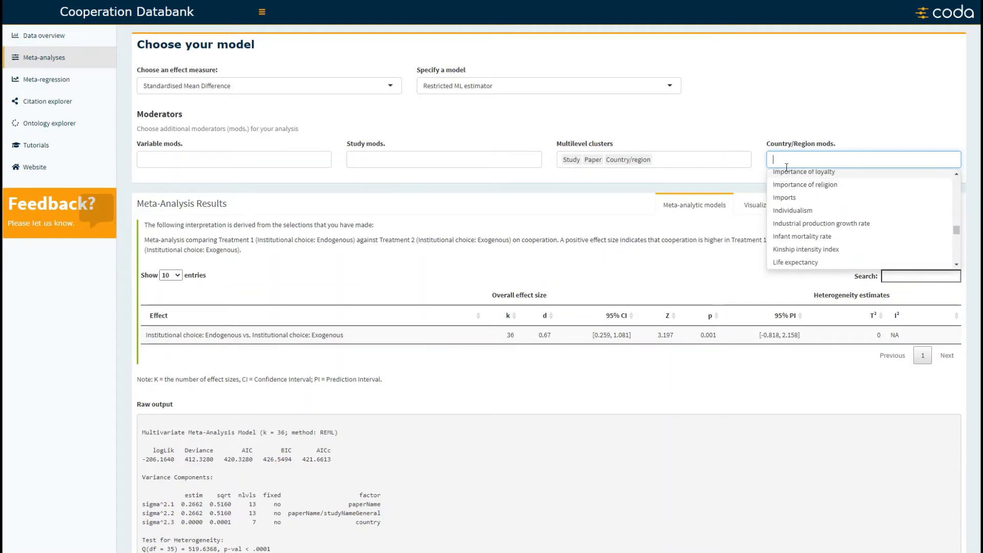
click(788, 125)
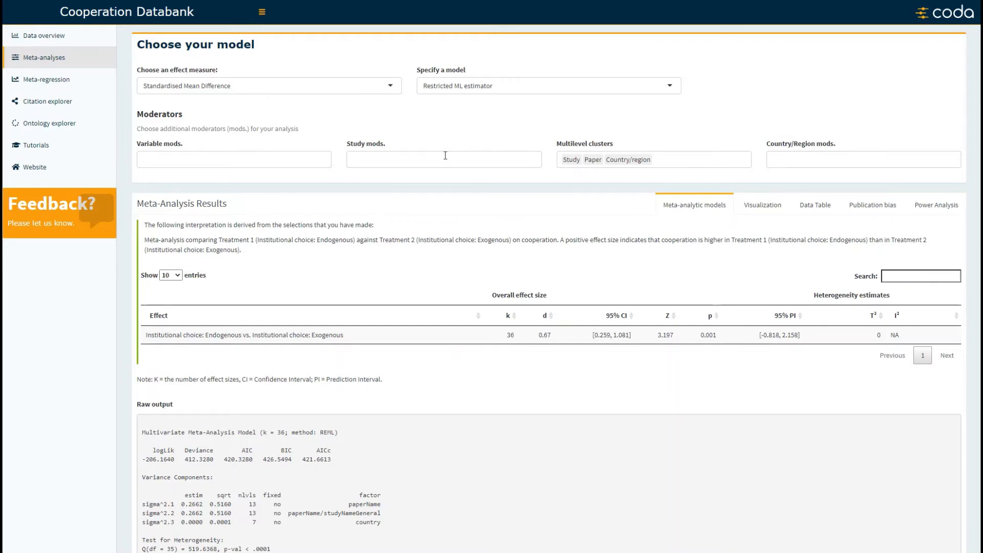
Step: Add Institutional choice mechanism as a variable moderator and highlight its definition
click(250, 162)
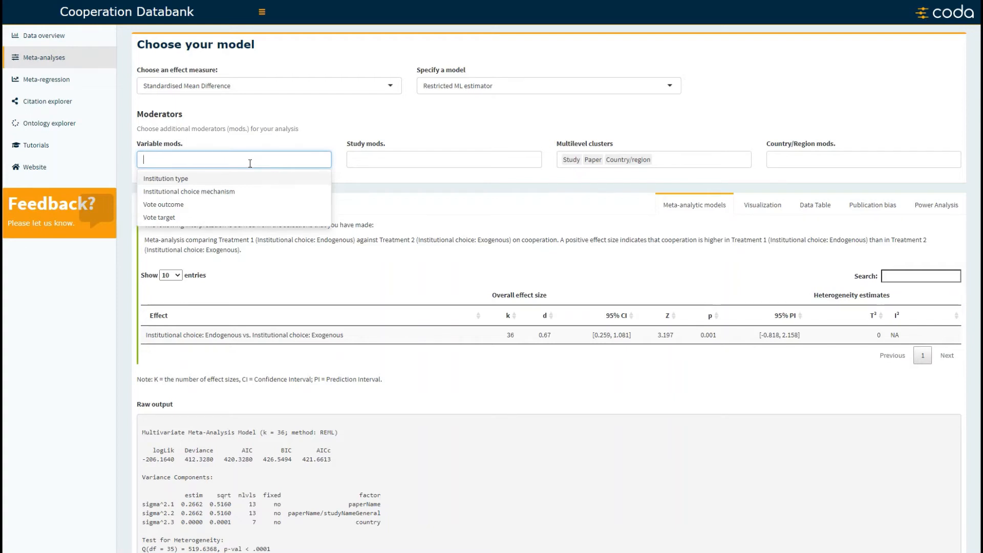
click(232, 193)
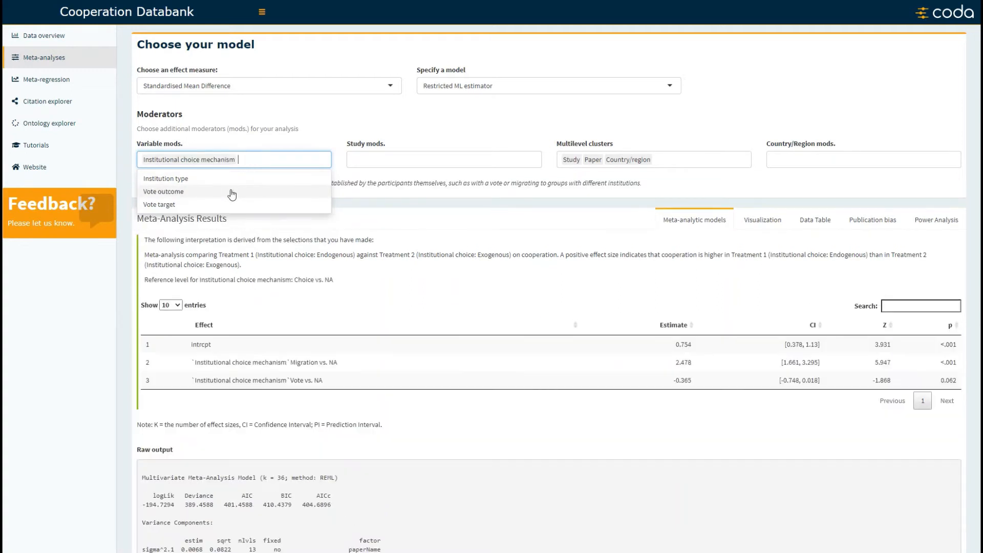
click(358, 178)
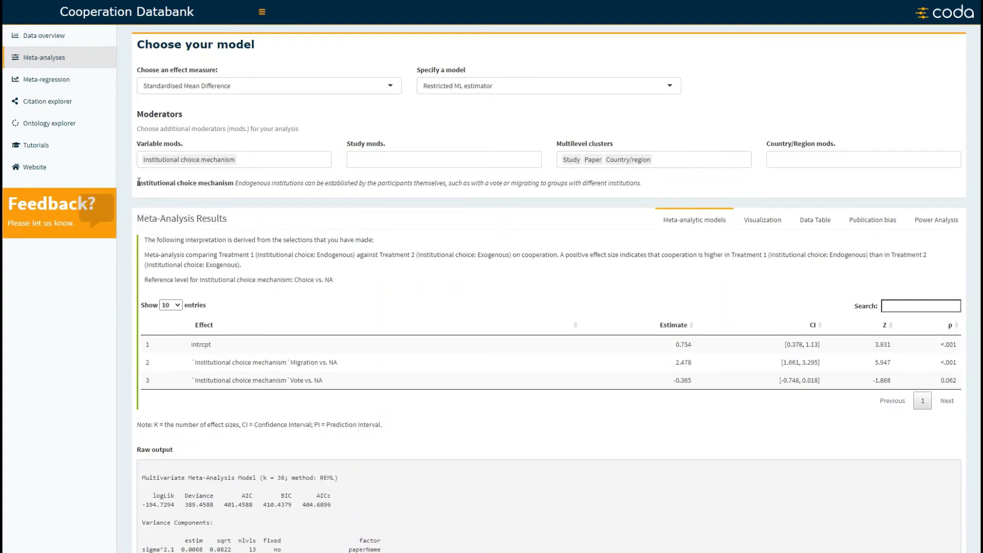
drag(138, 186, 658, 192)
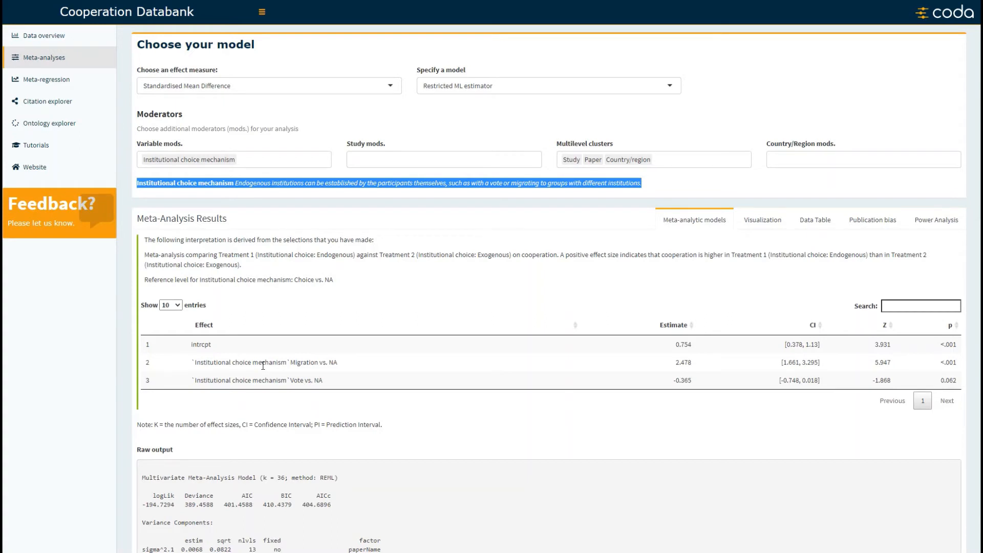
click(146, 282)
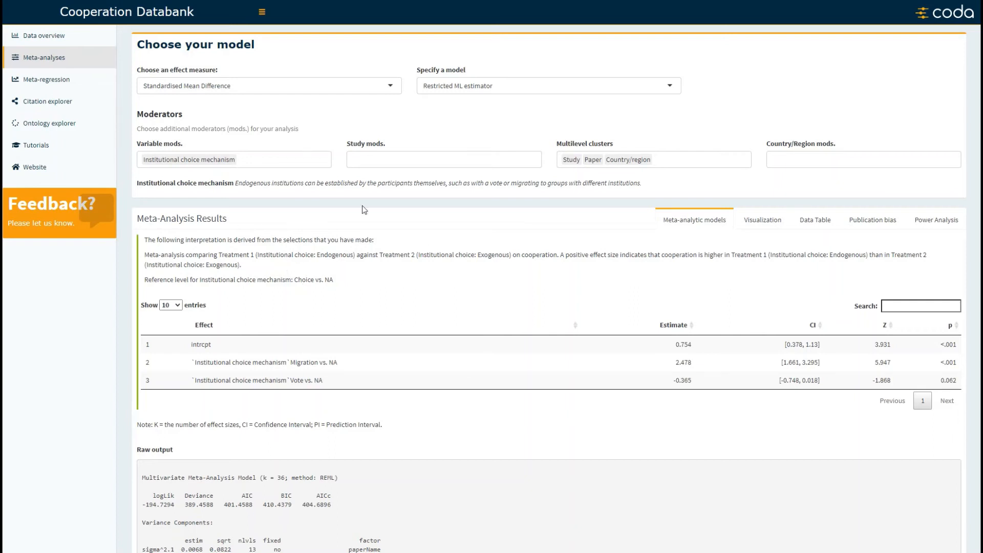
Step: Add Deception as a study moderator and highlight its definition
click(374, 159)
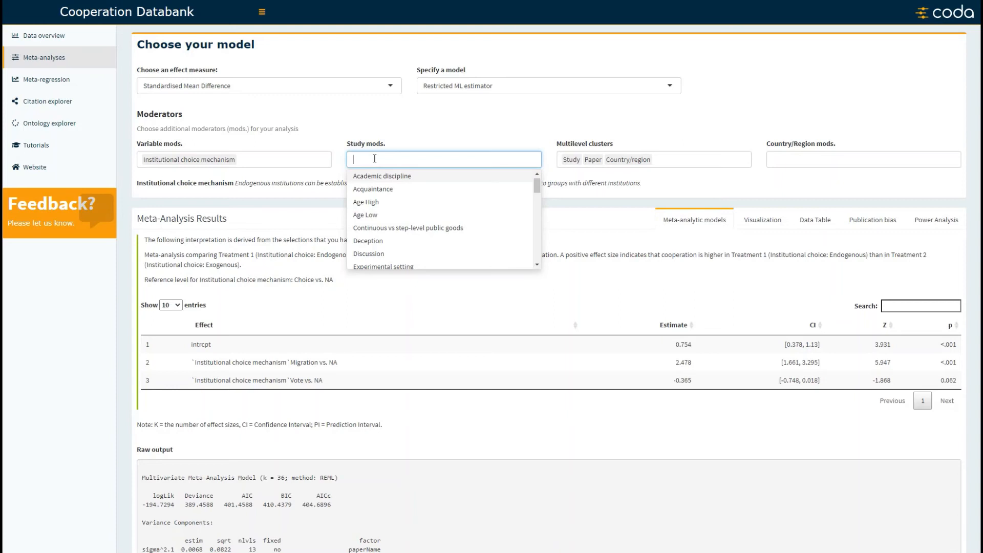
click(385, 241)
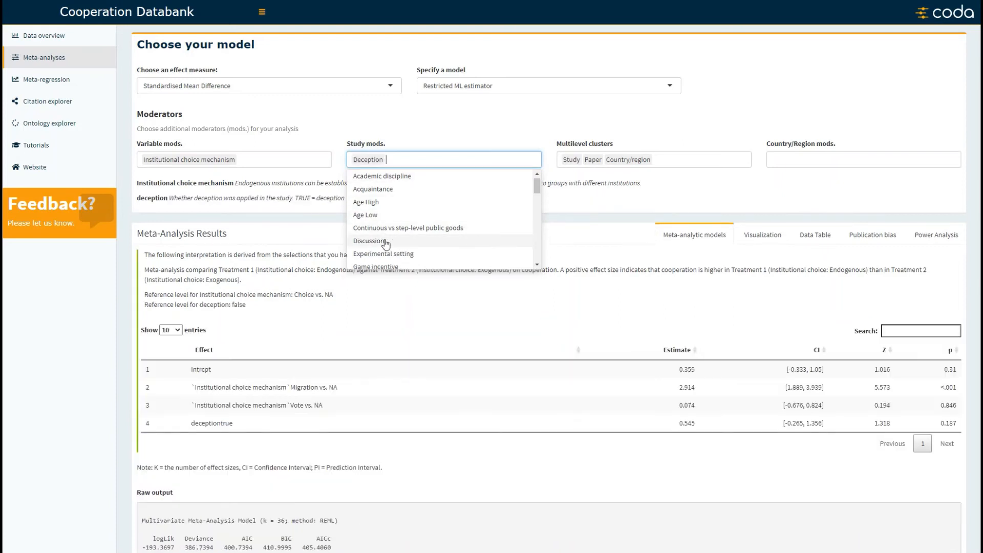
click(305, 275)
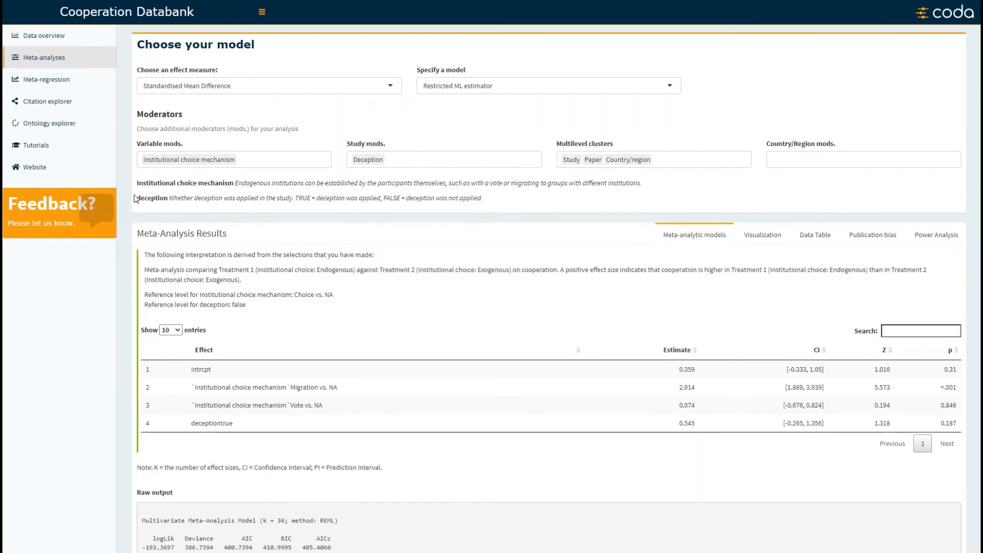
drag(136, 198, 483, 194)
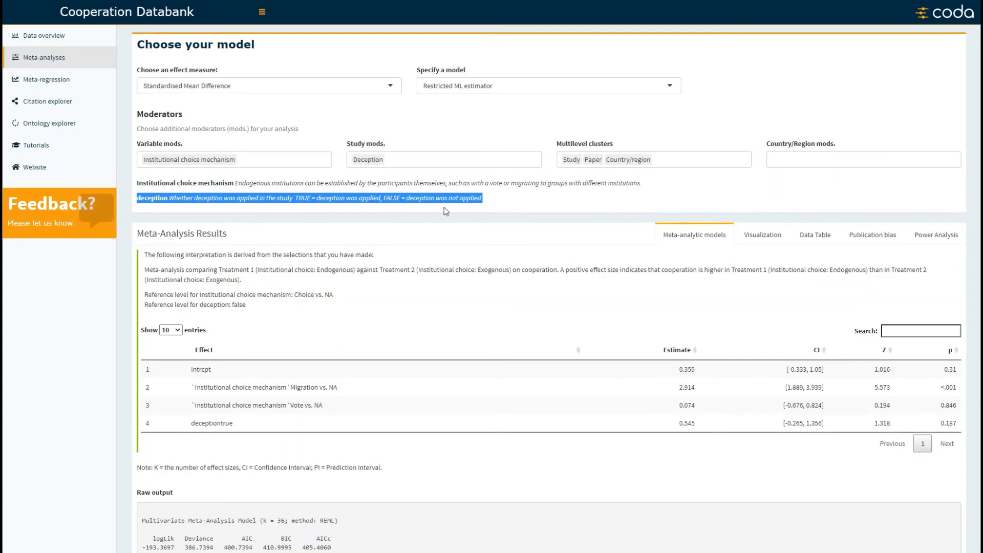
Step: Add Year of data collection as a second study moderator
click(404, 159)
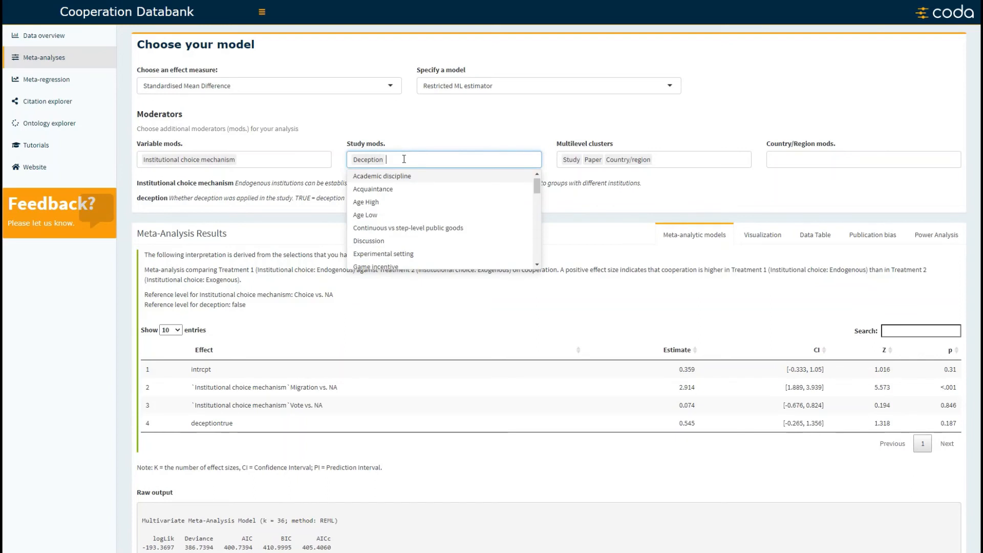
text(you)
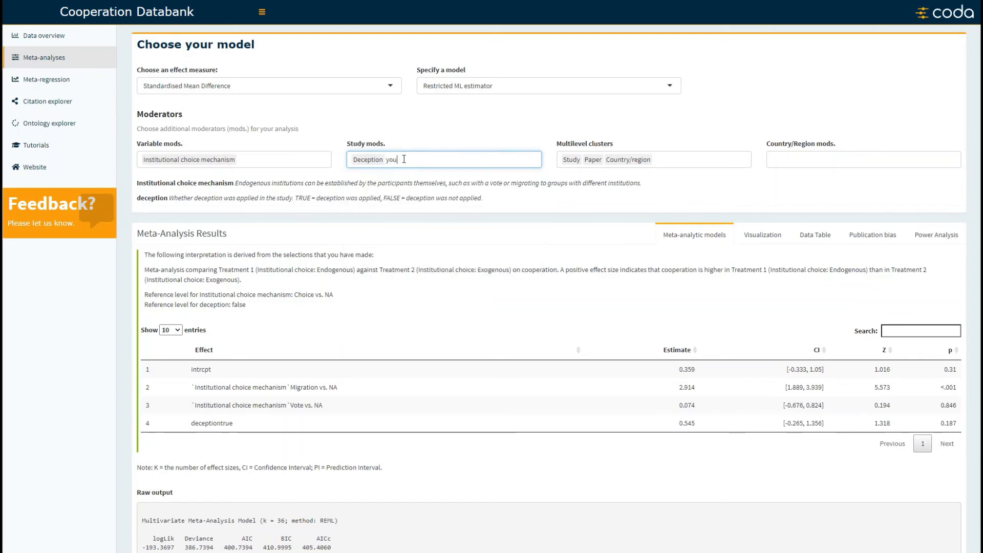
key(BackSpace)
key(BackSpace)
text(er)
key(BackSpace)
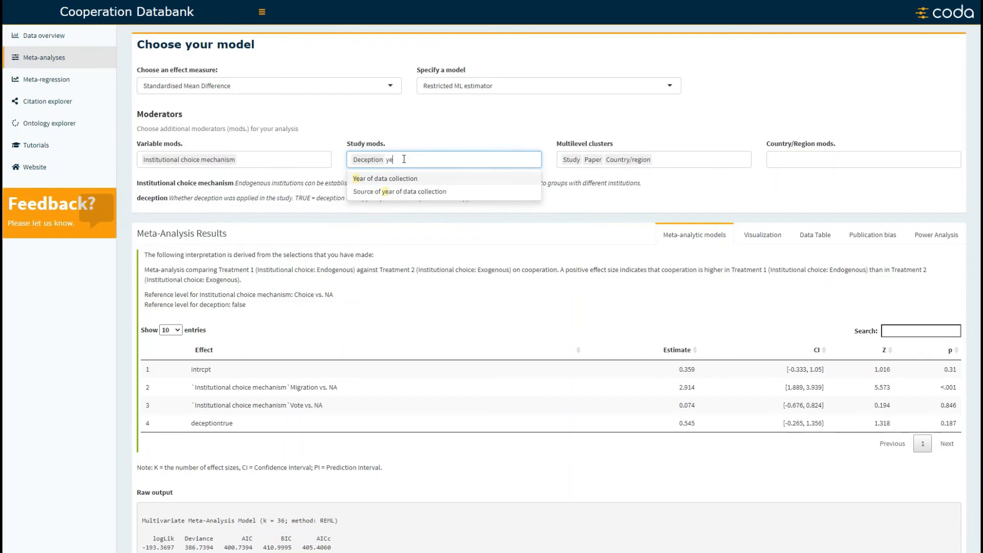
click(421, 182)
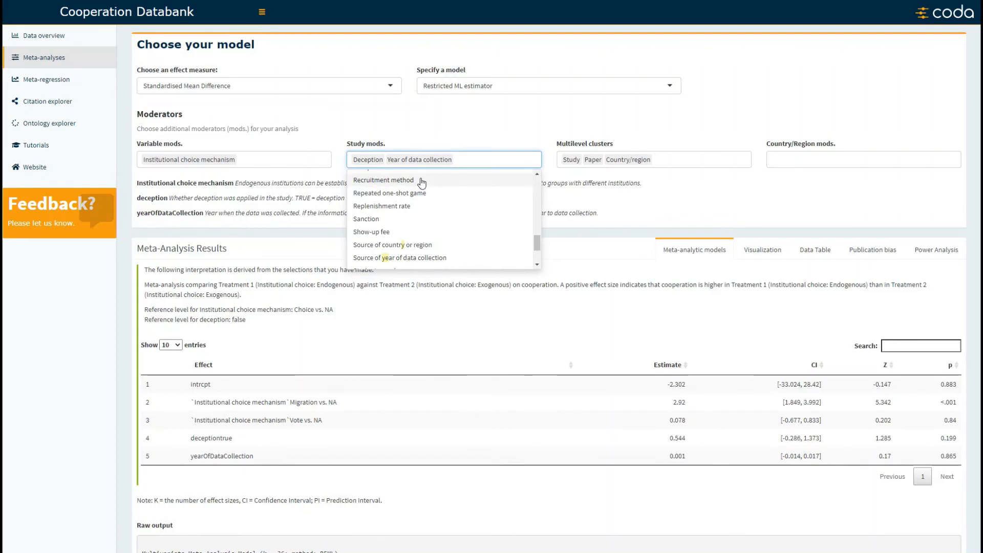
click(332, 194)
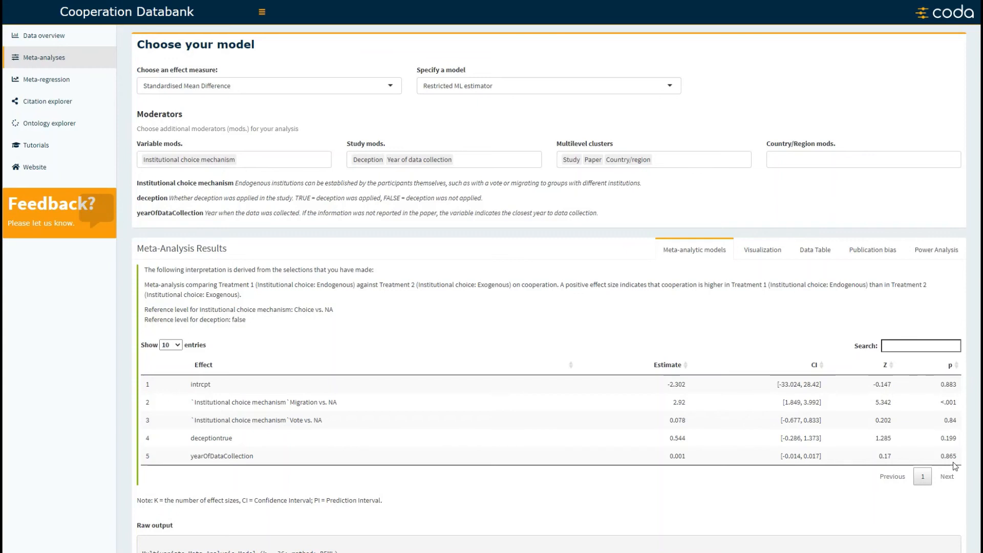
Step: Add Rule of law as a country/region moderator
click(802, 158)
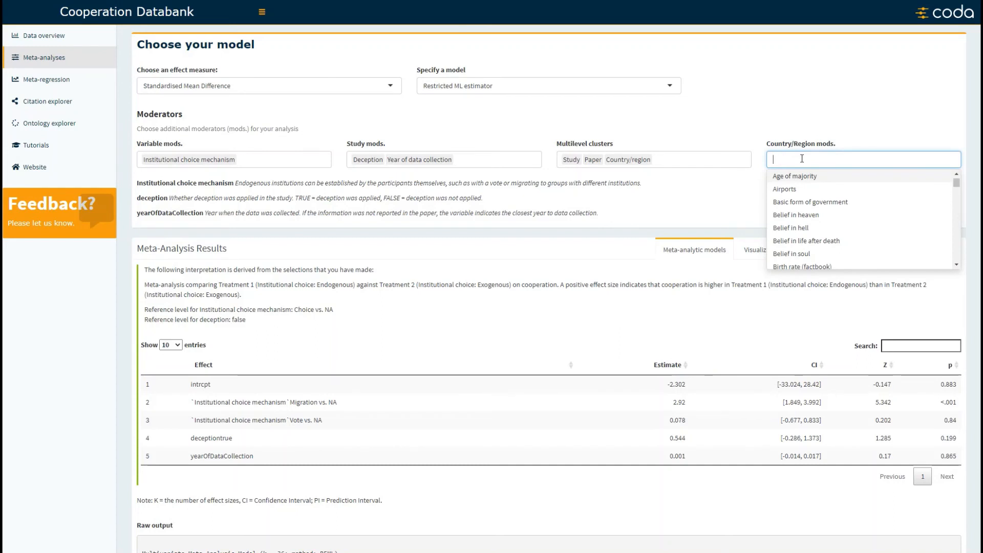
text(ru)
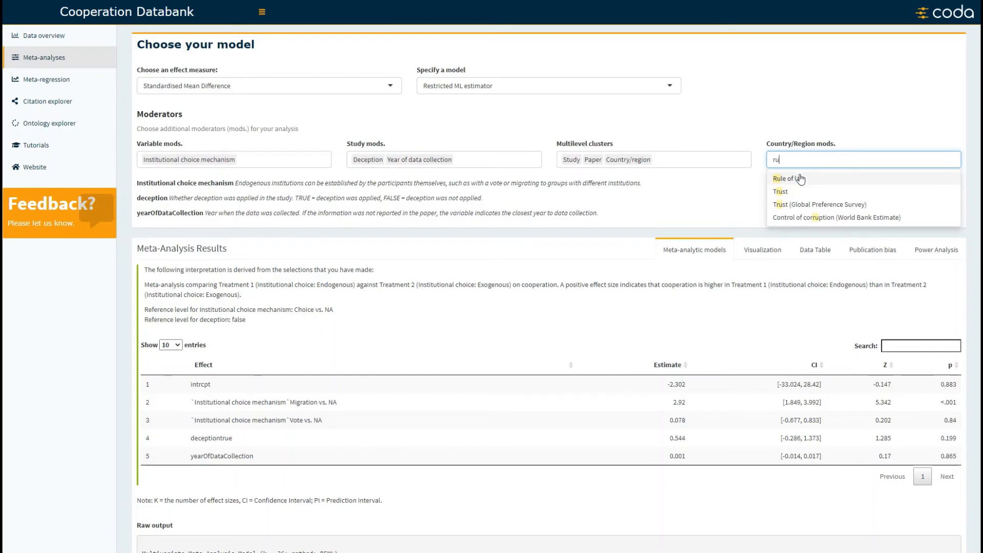
click(799, 179)
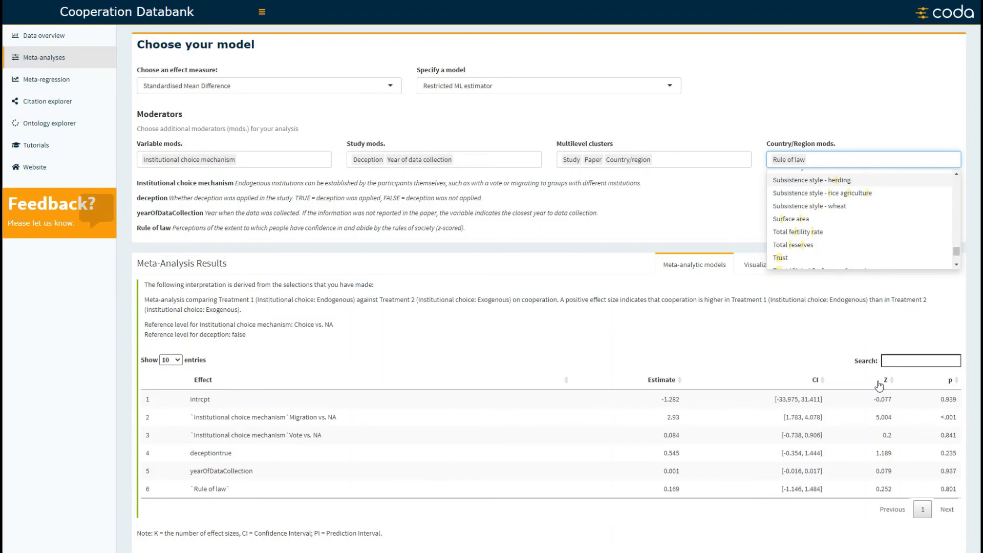
click(822, 293)
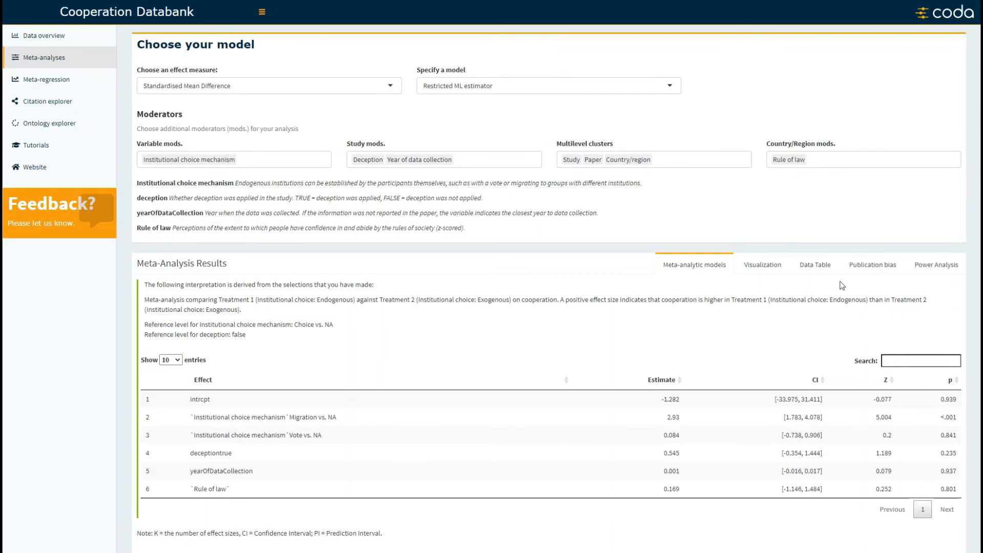
Step: Open the data table of the included studies, show 50 entries, and review the moderator values across the rows
click(816, 265)
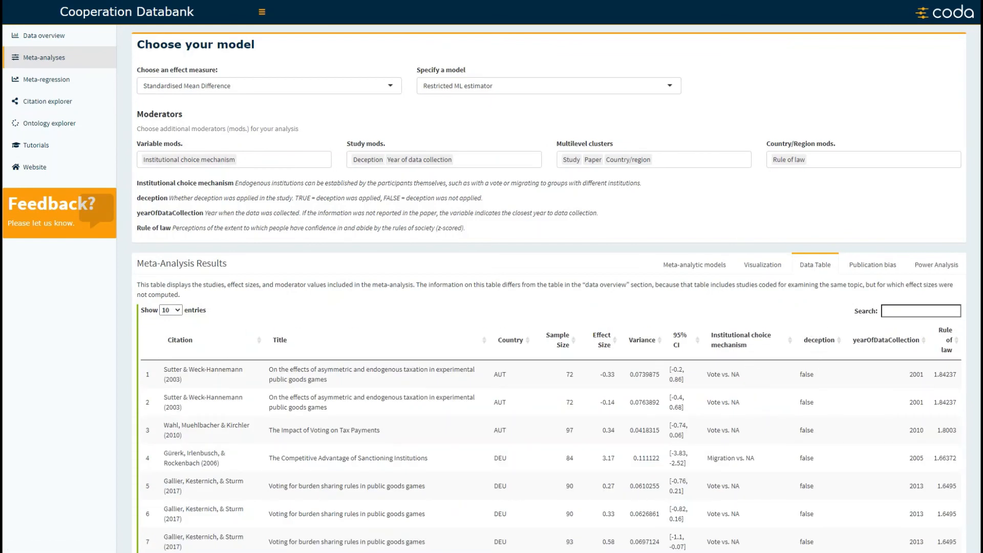
scroll(548, 287, down, 3)
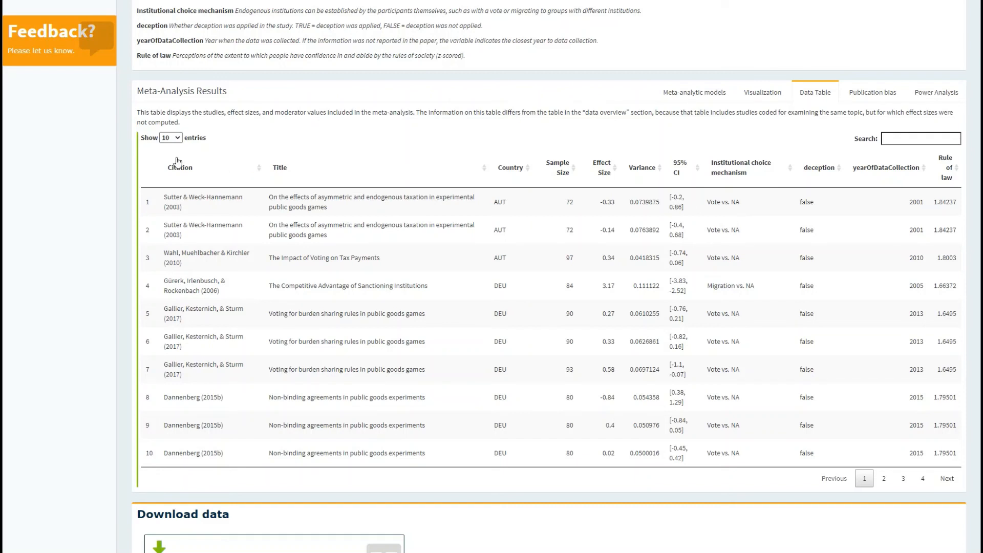
click(178, 139)
click(169, 167)
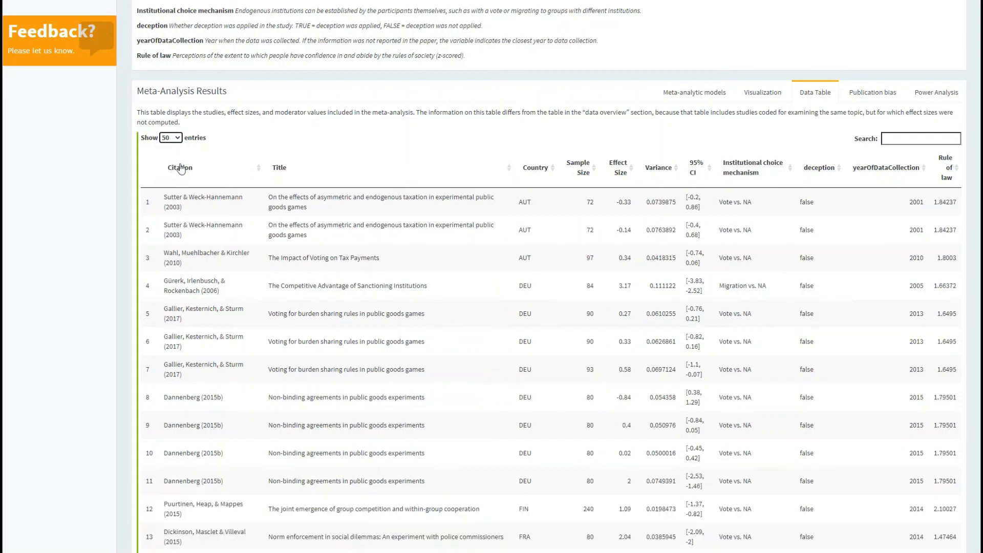
scroll(450, 313, down, 1)
scroll(467, 326, down, 2)
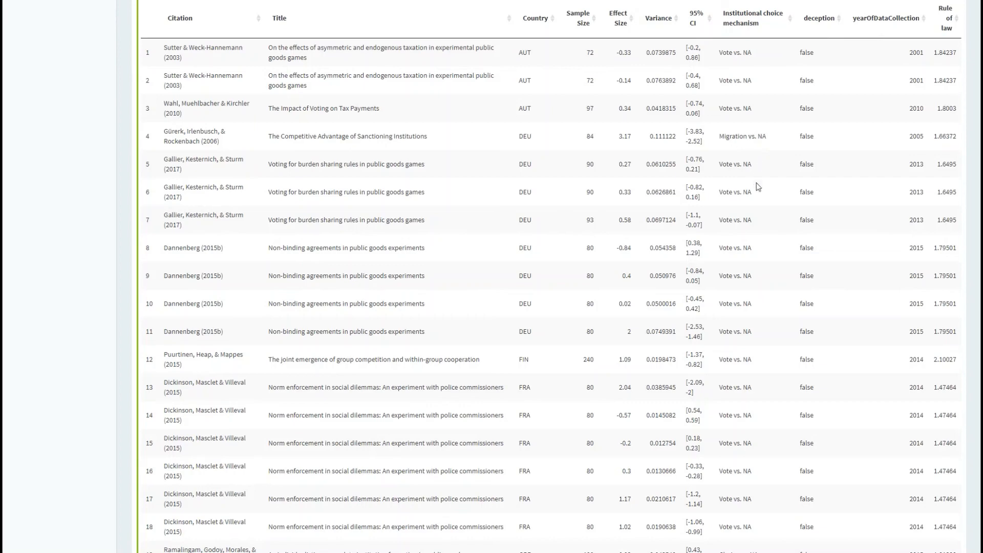
scroll(753, 383, down, 2)
scroll(753, 383, down, 6)
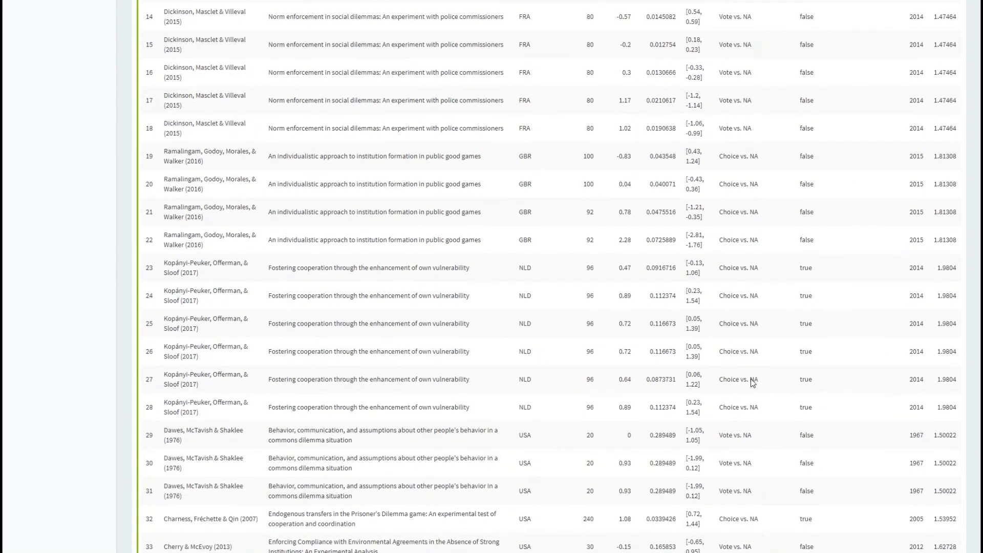
scroll(750, 389, down, 1)
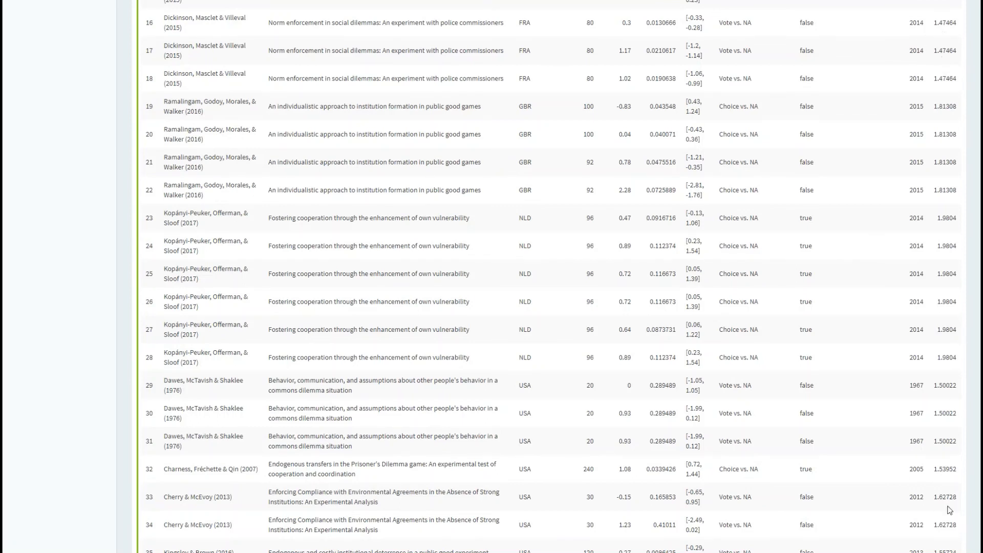
Step: Compare the Institutional choice mechanism values across the included studies, and return to the model and moderator settings above the table
scroll(947, 510, up, 3)
scroll(947, 510, up, 3)
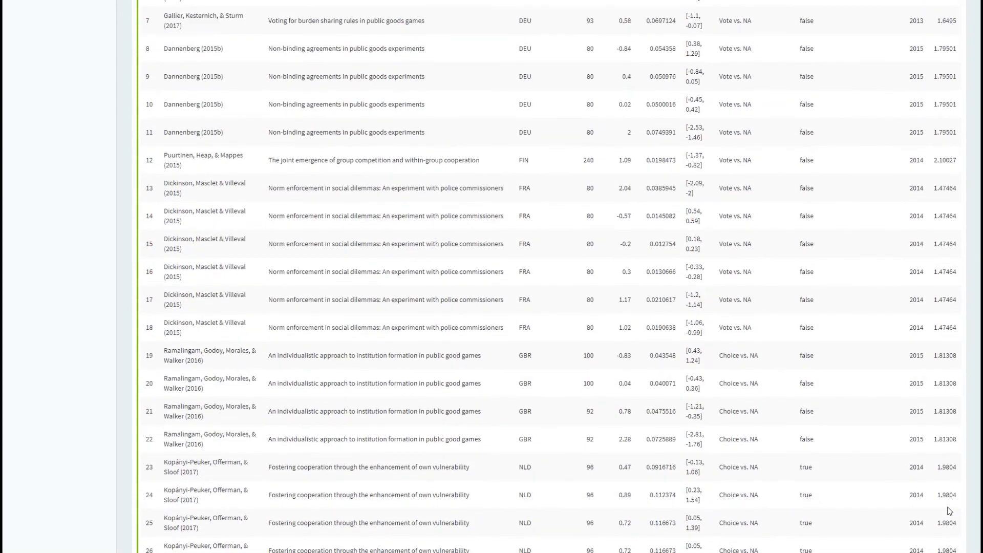
scroll(950, 511, up, 2)
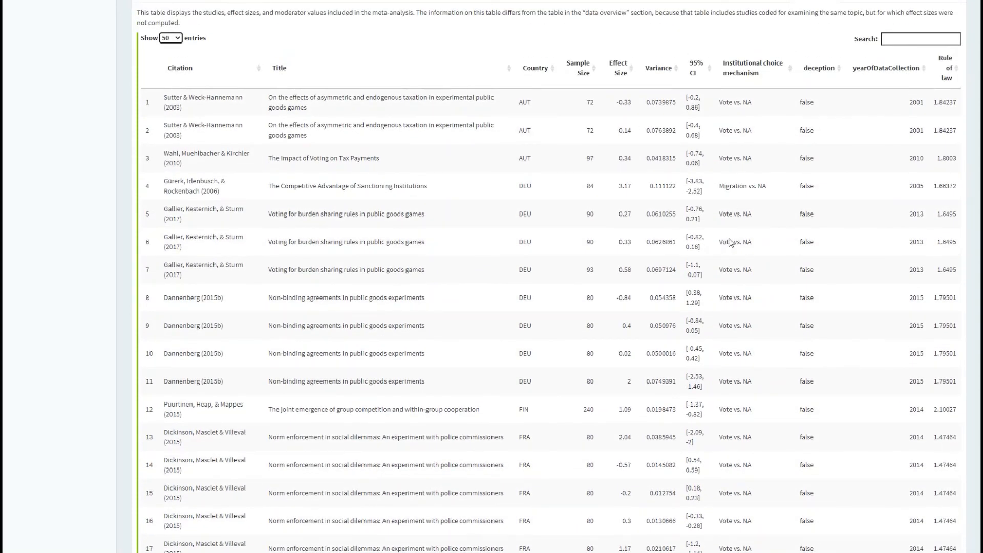
scroll(746, 432, down, 5)
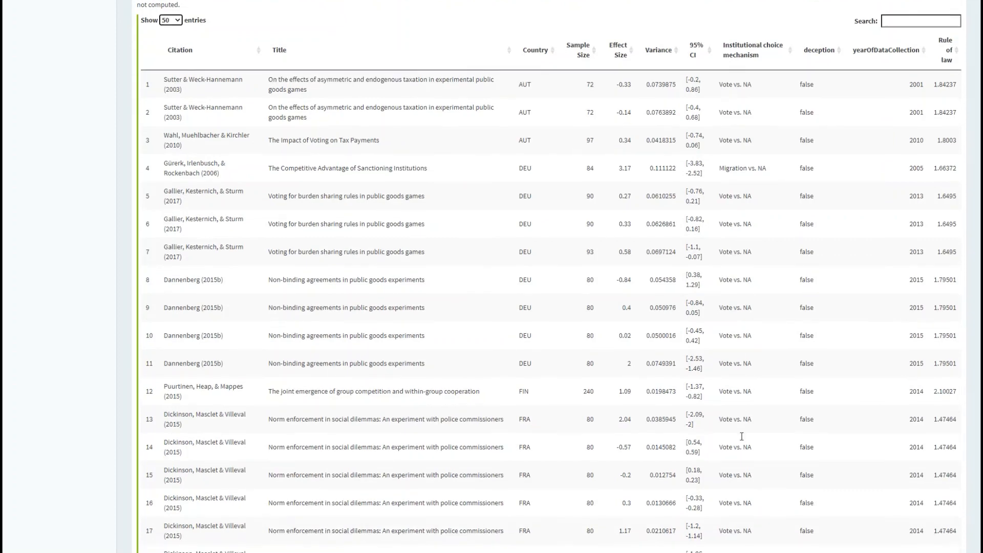
scroll(741, 436, down, 1)
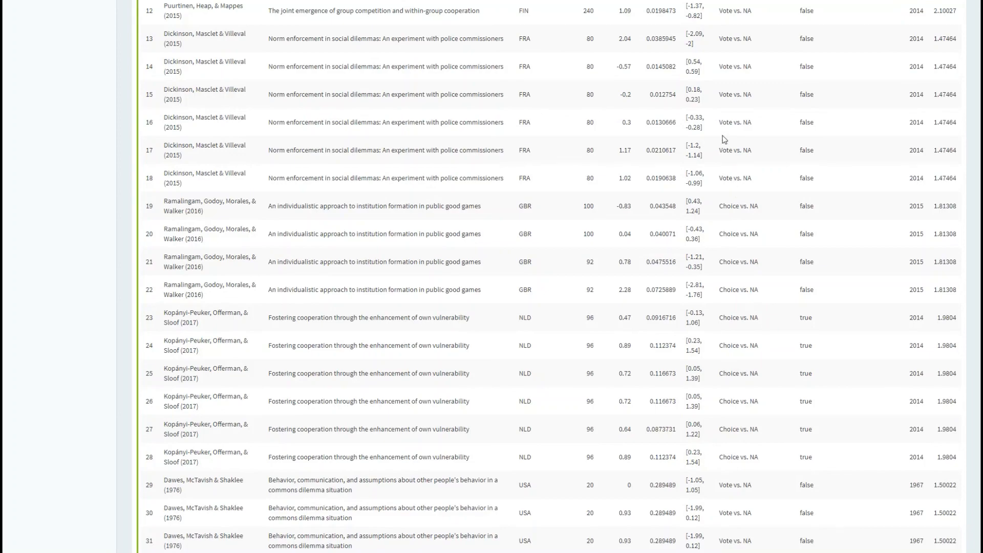
scroll(723, 148, up, 1)
scroll(723, 153, up, 4)
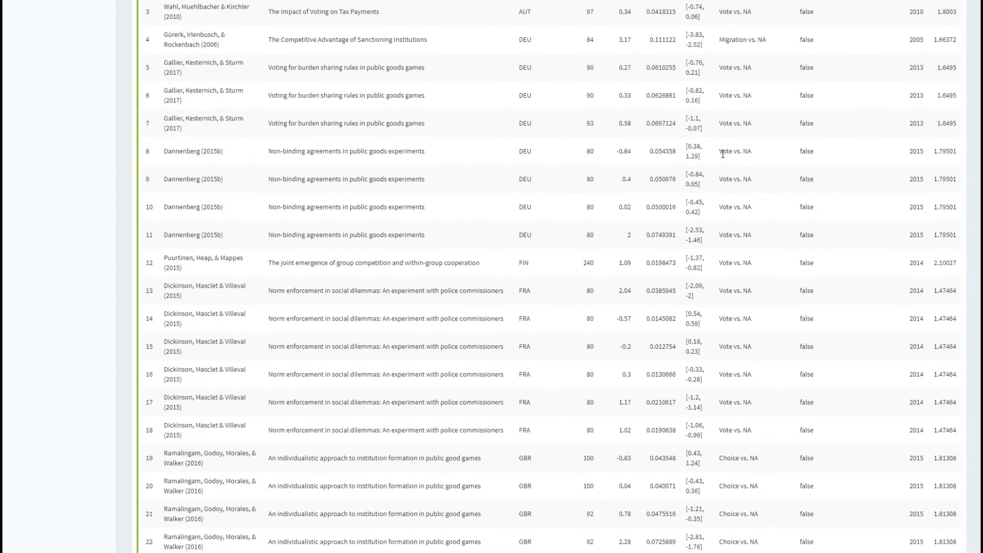
scroll(729, 139, down, 8)
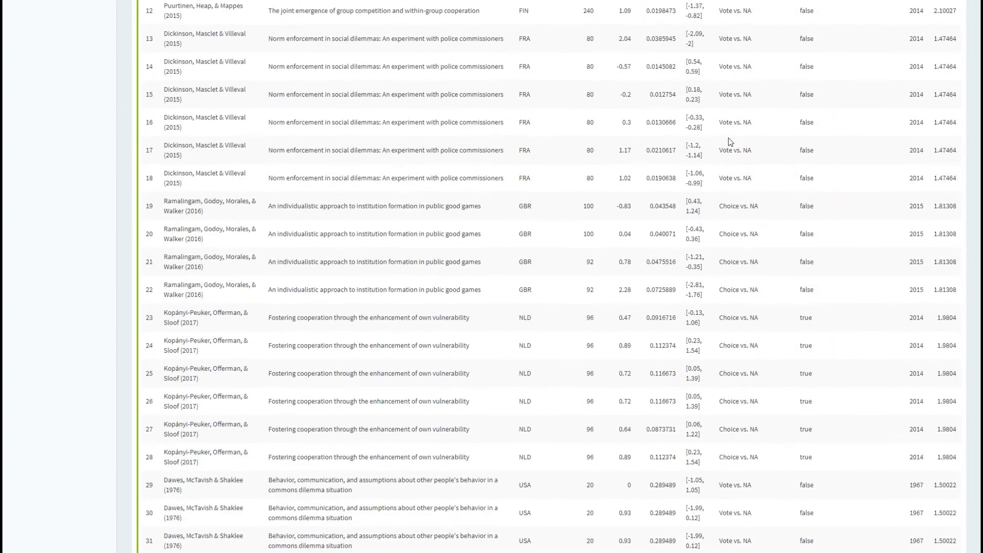
scroll(731, 160, up, 9)
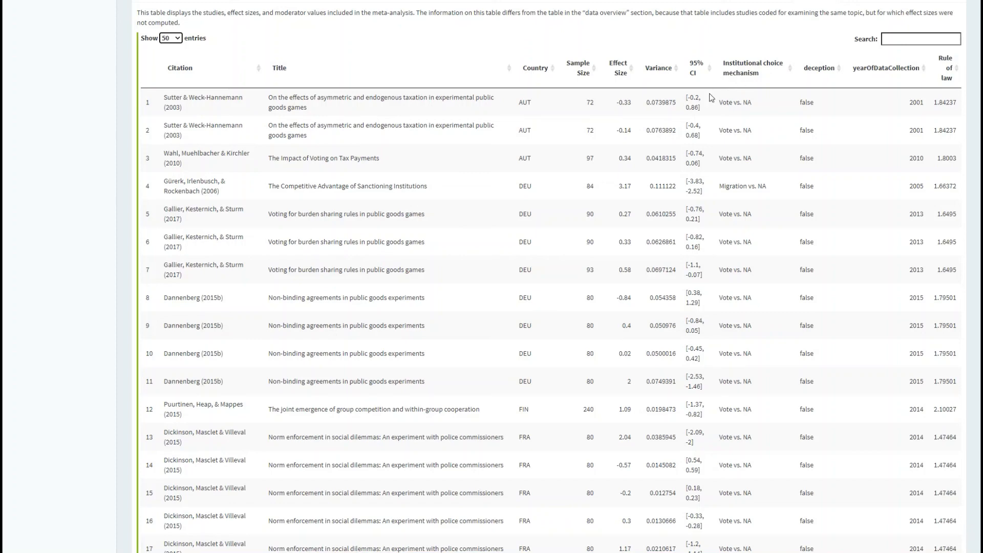
scroll(713, 98, up, 3)
scroll(713, 98, up, 3)
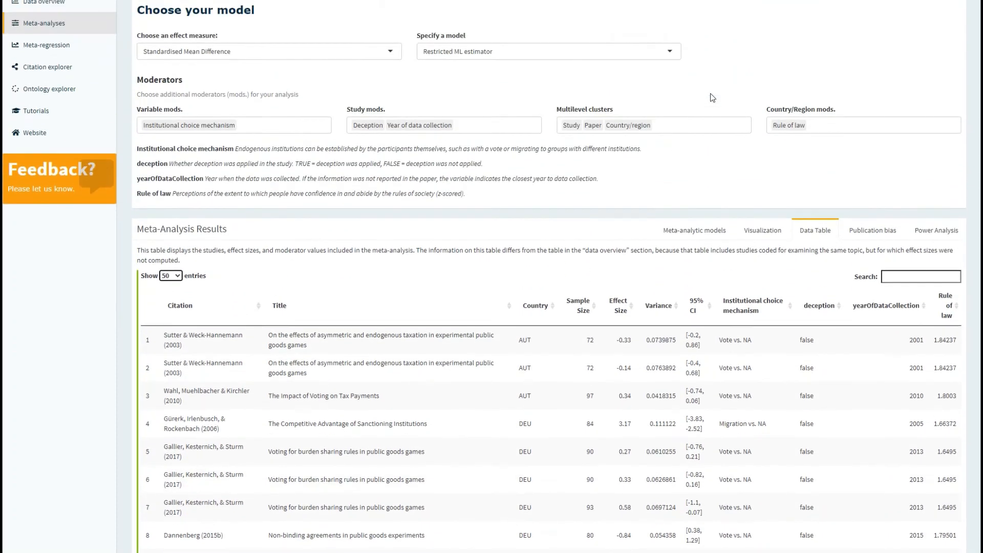